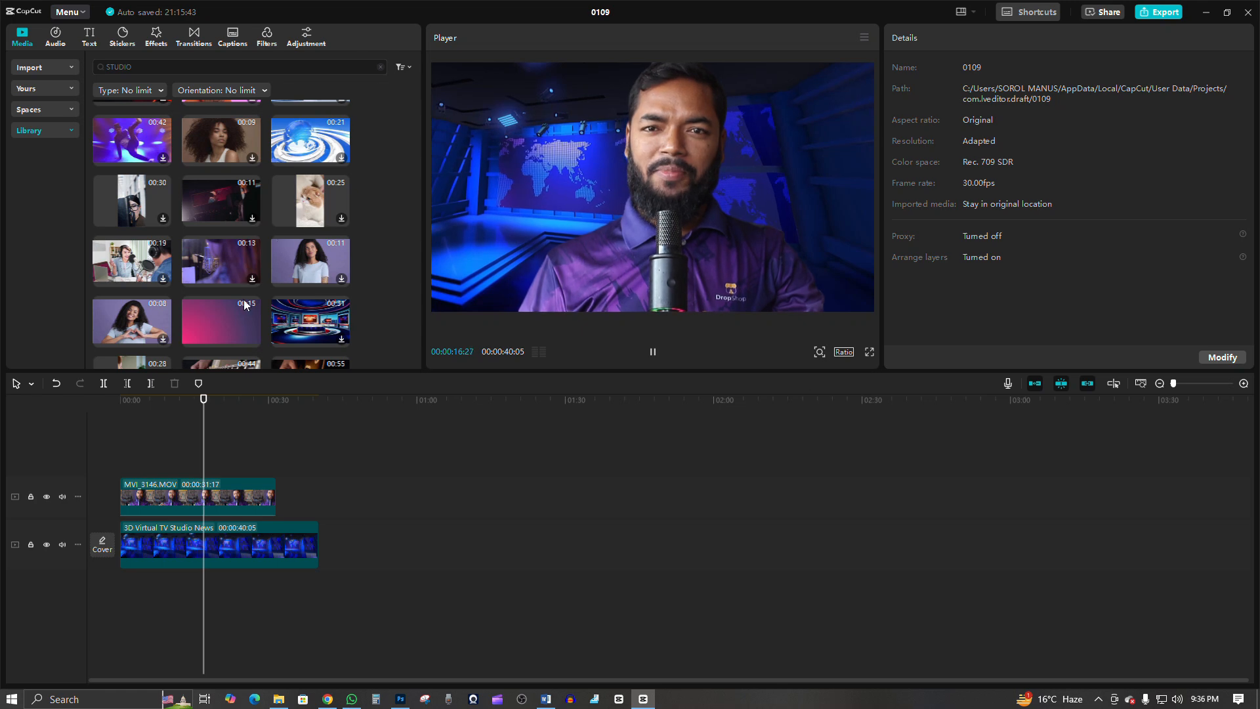
Layer the 11-second Young hipster clip and the pink gradient clip from the library beneath the presenter video and preview the result.
{"action": "left_click", "coordinate": [254, 193]}
{"action": "key", "text": "space"}
{"action": "left_click_drag", "start_coordinate": [195, 412], "coordinate": [174, 518]}
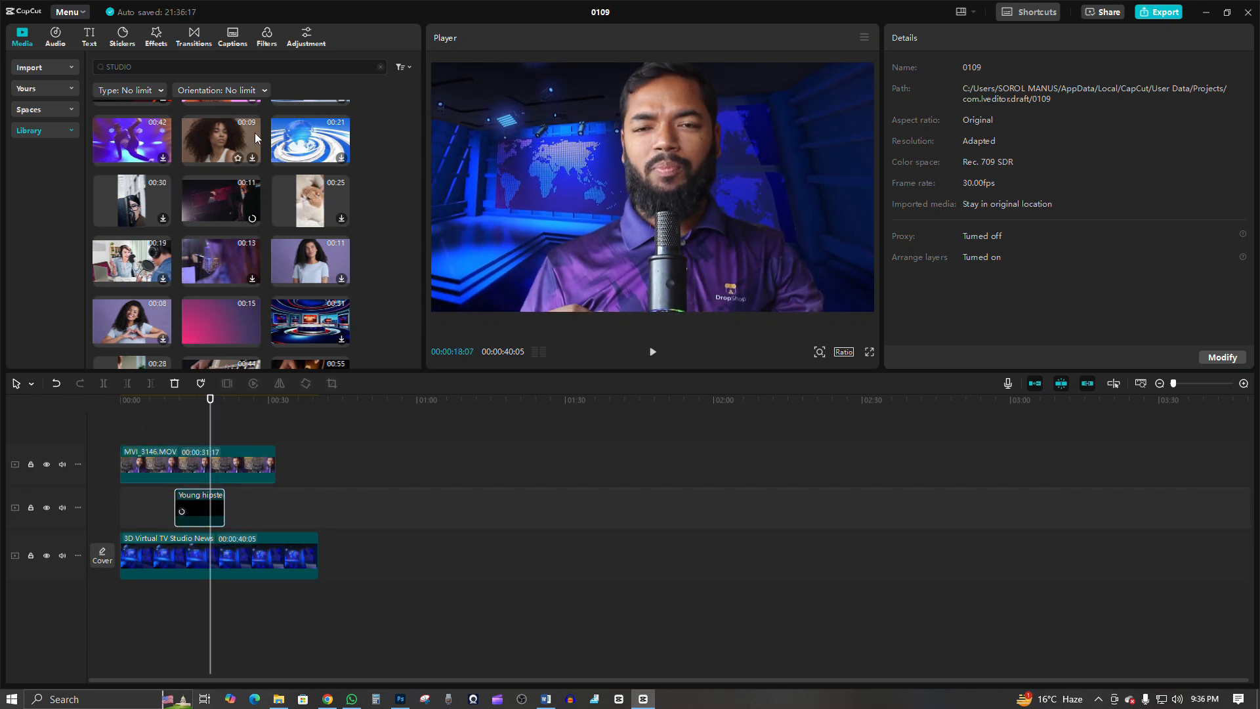
{"action": "scroll", "coordinate": [203, 235], "scroll_direction": "down", "scroll_amount": 2}
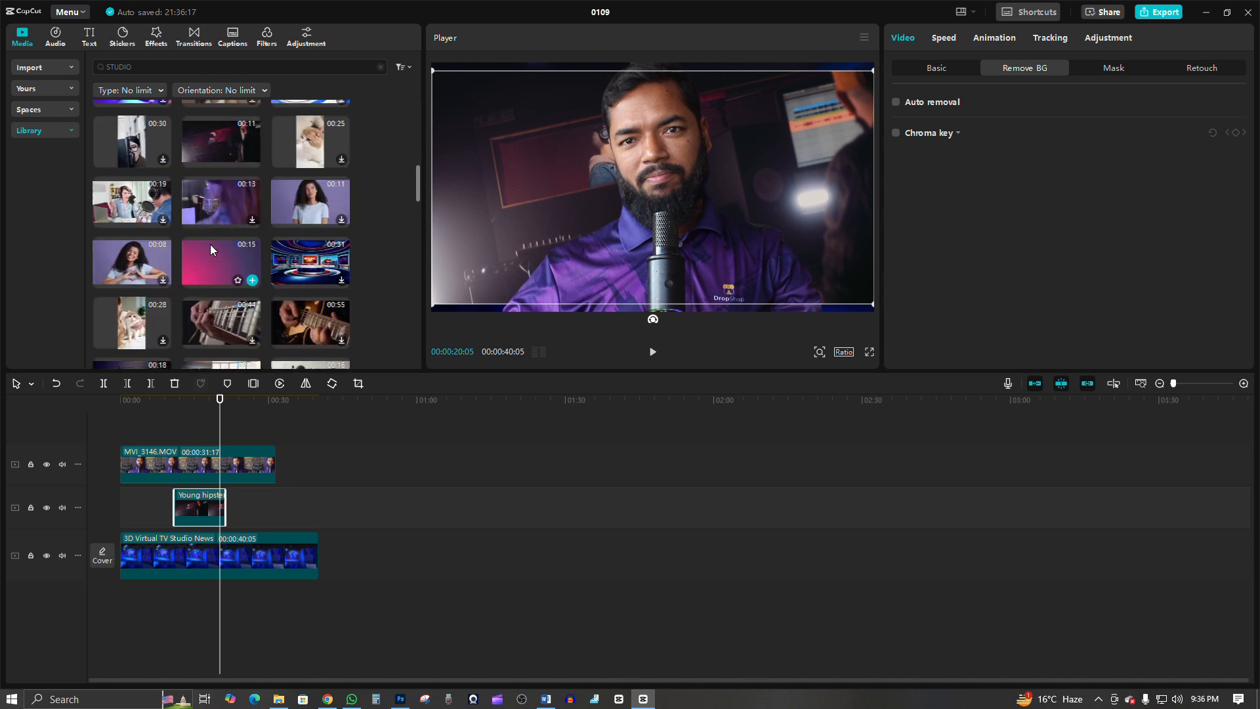
{"action": "left_click_drag", "start_coordinate": [210, 244], "coordinate": [192, 505]}
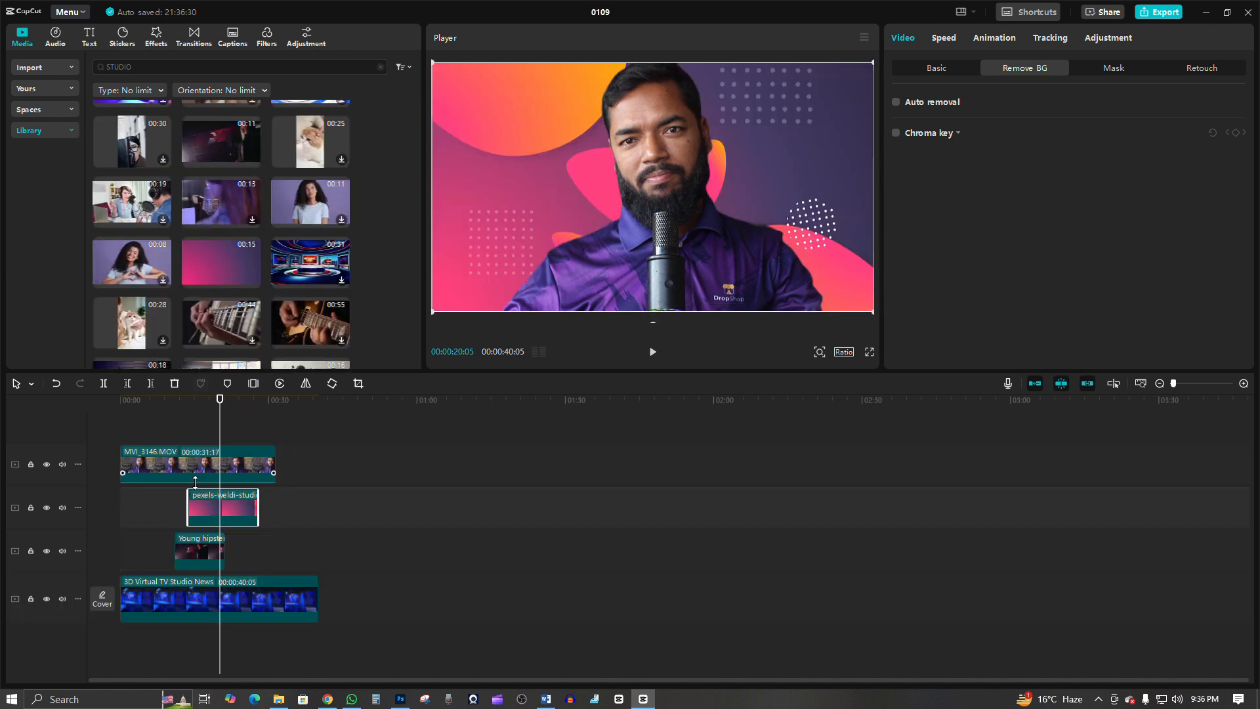
{"action": "left_click", "coordinate": [663, 353]}
Replace the three background clips beneath MVI_3146.MOV with the News Virtual studio clip and play the preview.
{"action": "left_click", "coordinate": [182, 617]}
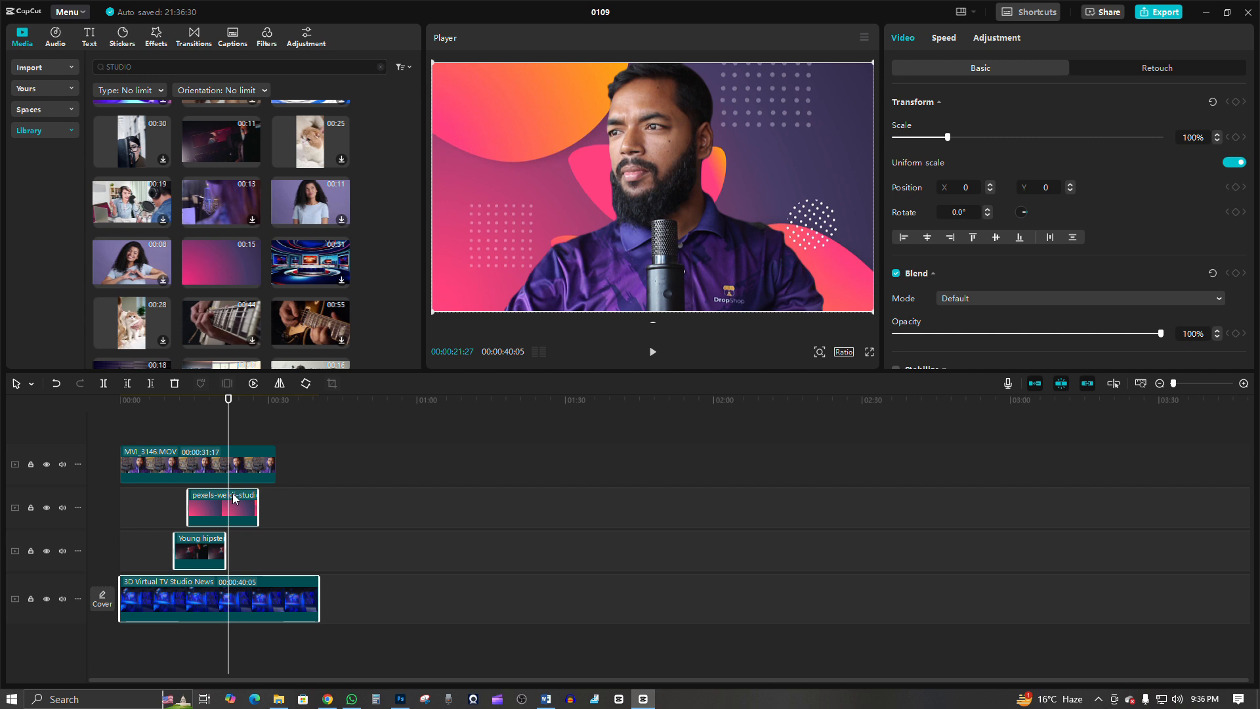
{"action": "key", "text": "Delete"}
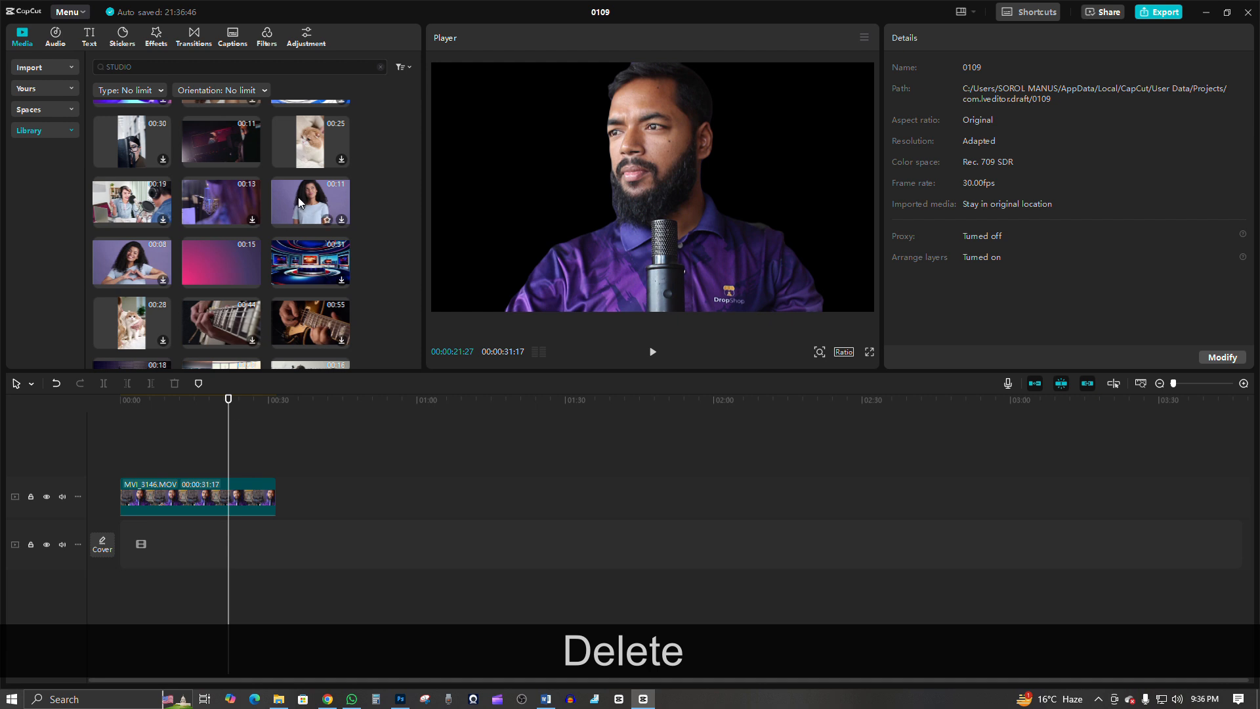
{"action": "left_click_drag", "start_coordinate": [309, 266], "coordinate": [188, 533]}
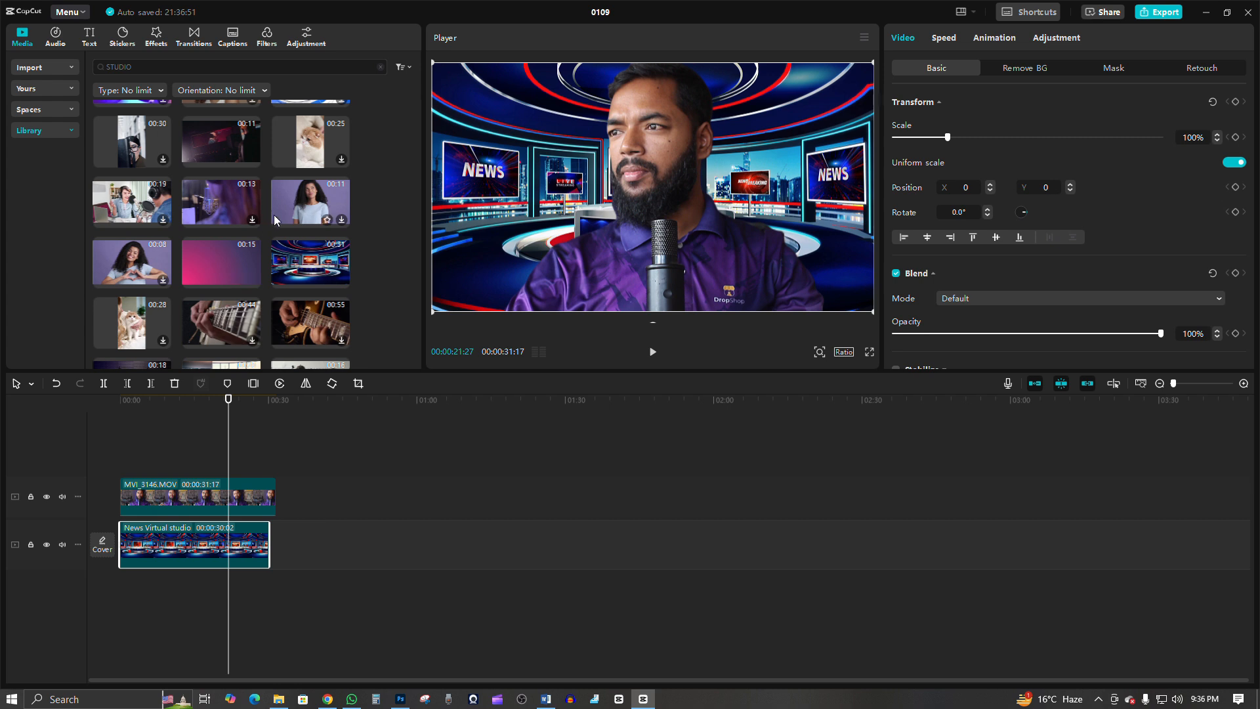
{"action": "left_click", "coordinate": [652, 351]}
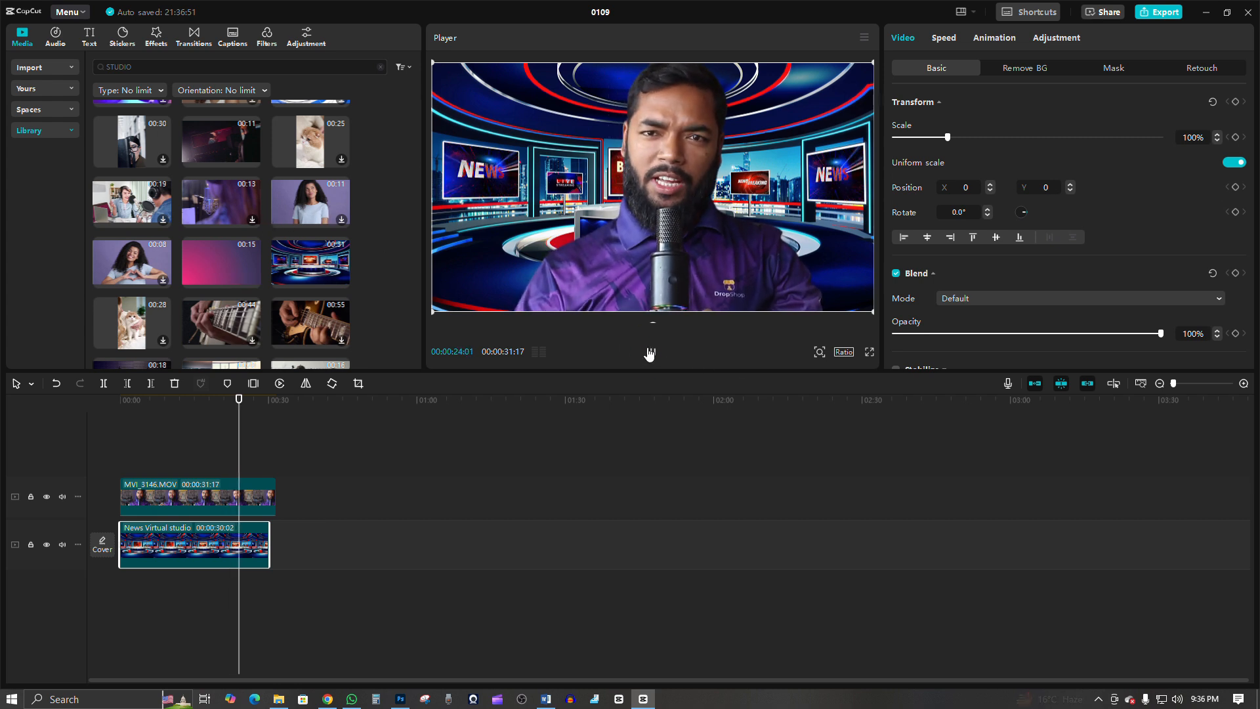
{"action": "left_click", "coordinate": [650, 352]}
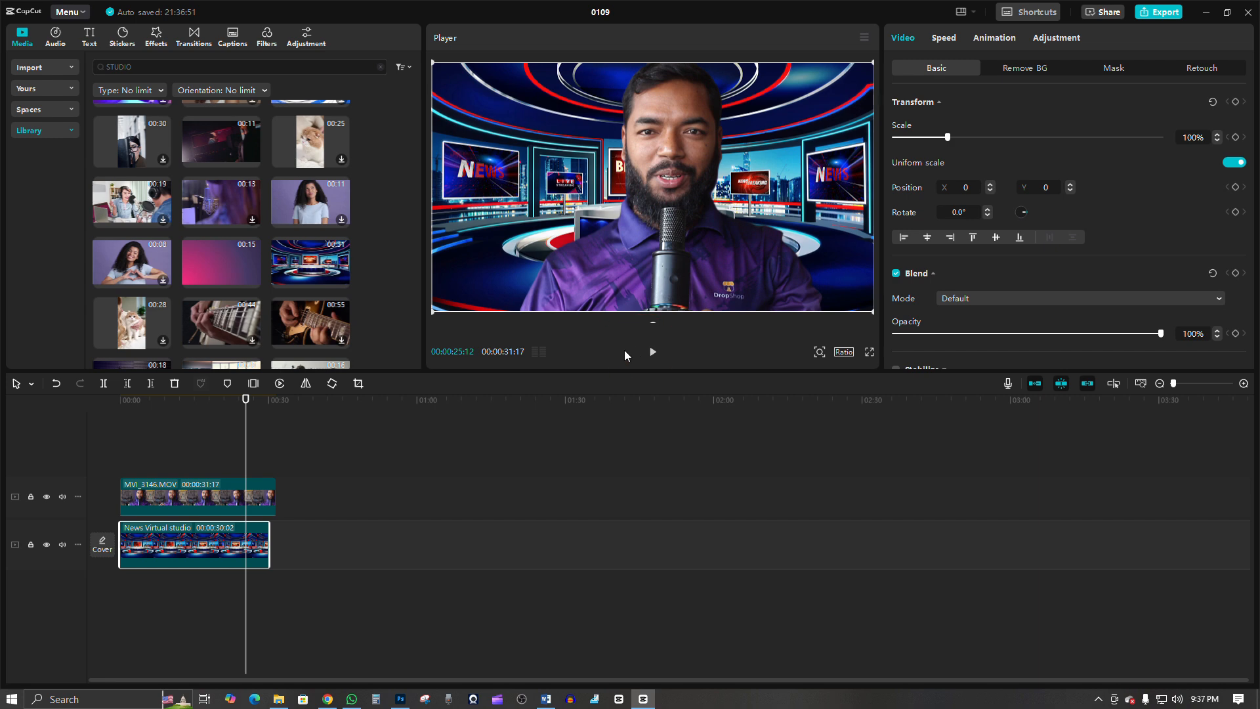
Delete both MVI_3146.MOV and the News Virtual studio clip to empty the timeline.
{"action": "scroll", "coordinate": [411, 260], "scroll_direction": "up", "scroll_amount": 3}
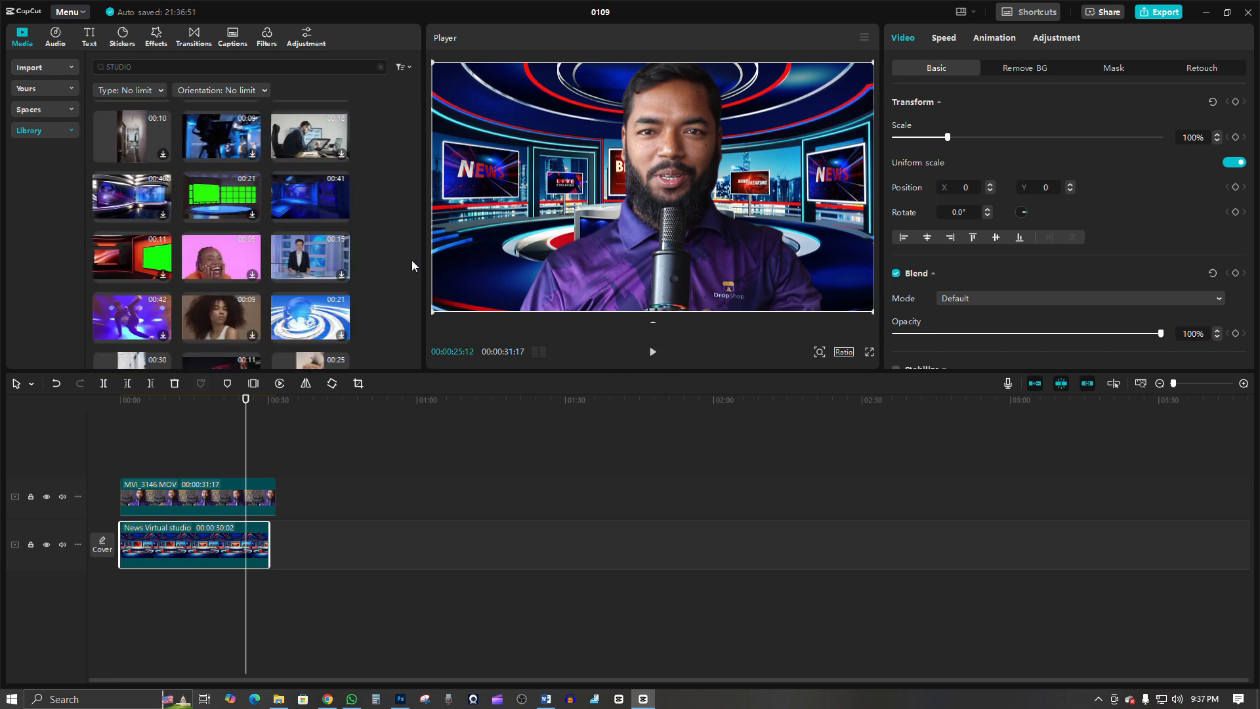
{"action": "scroll", "coordinate": [301, 238], "scroll_direction": "up", "scroll_amount": 3}
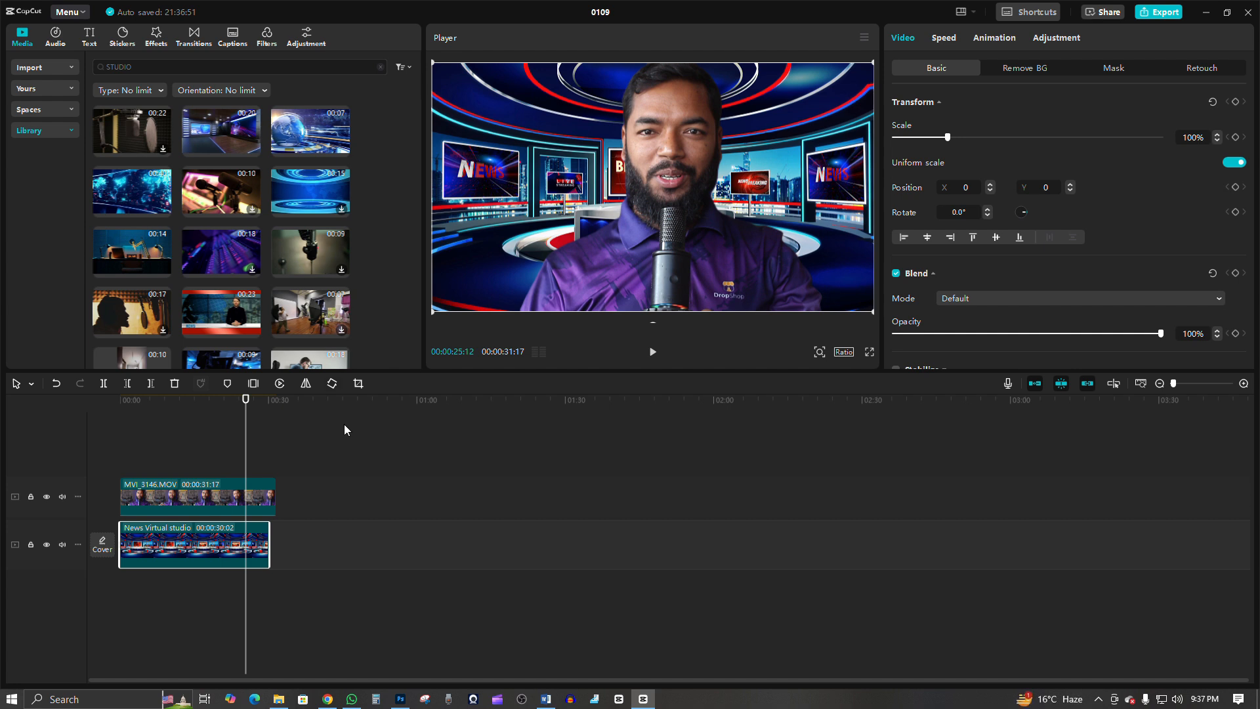
{"action": "left_click_drag", "start_coordinate": [344, 424], "coordinate": [202, 632]}
{"action": "key", "text": "Delete"}
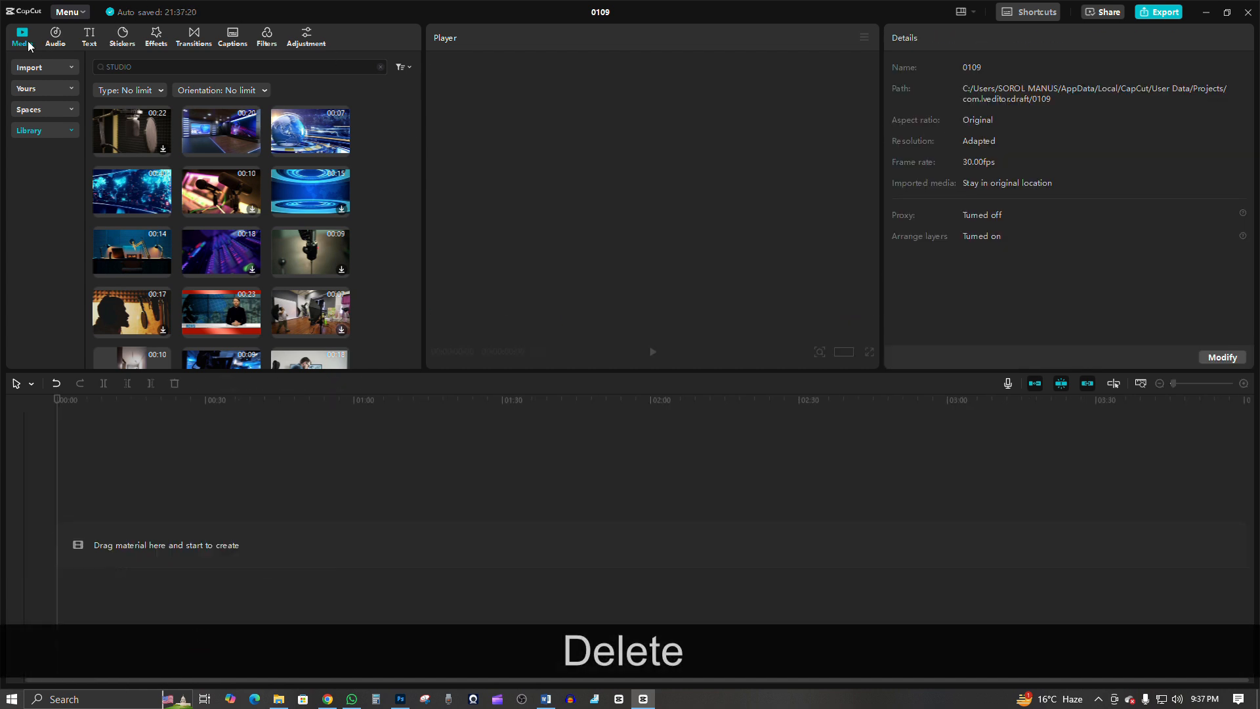
Show the project's imported media and look through the files.
{"action": "left_click", "coordinate": [40, 68]}
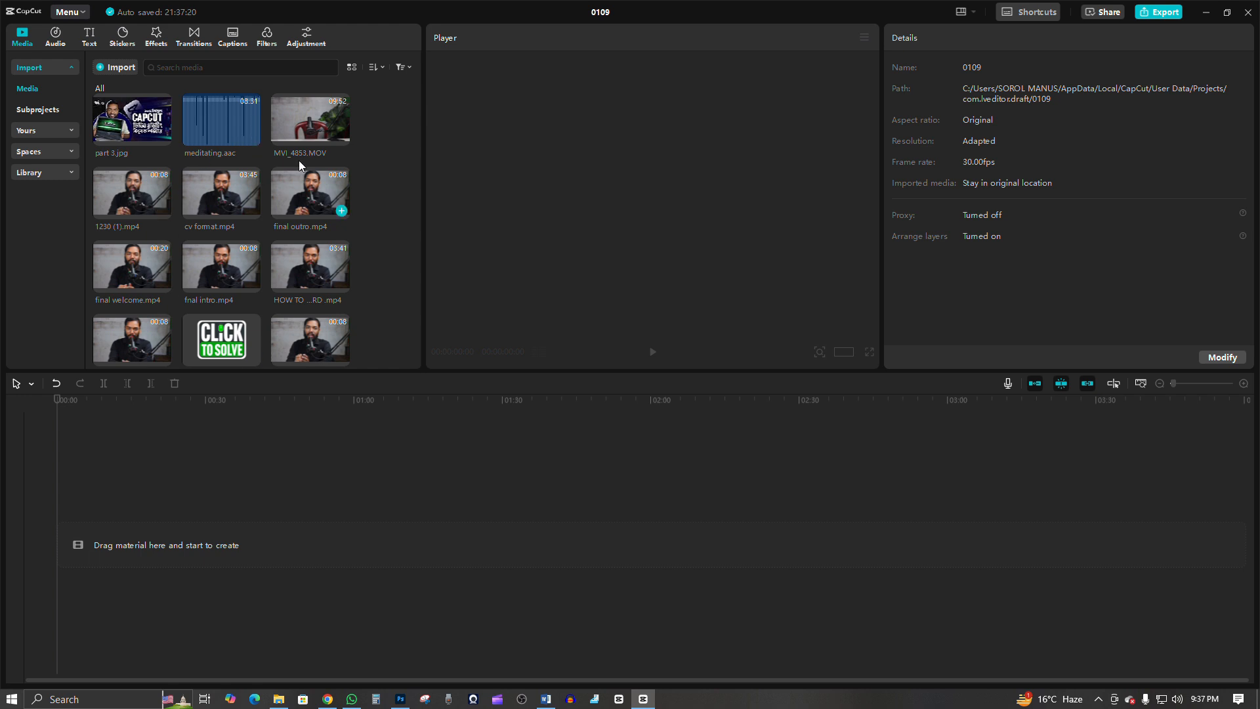
{"action": "scroll", "coordinate": [298, 161], "scroll_direction": "down", "scroll_amount": 3}
{"action": "scroll", "coordinate": [289, 188], "scroll_direction": "up", "scroll_amount": 3}
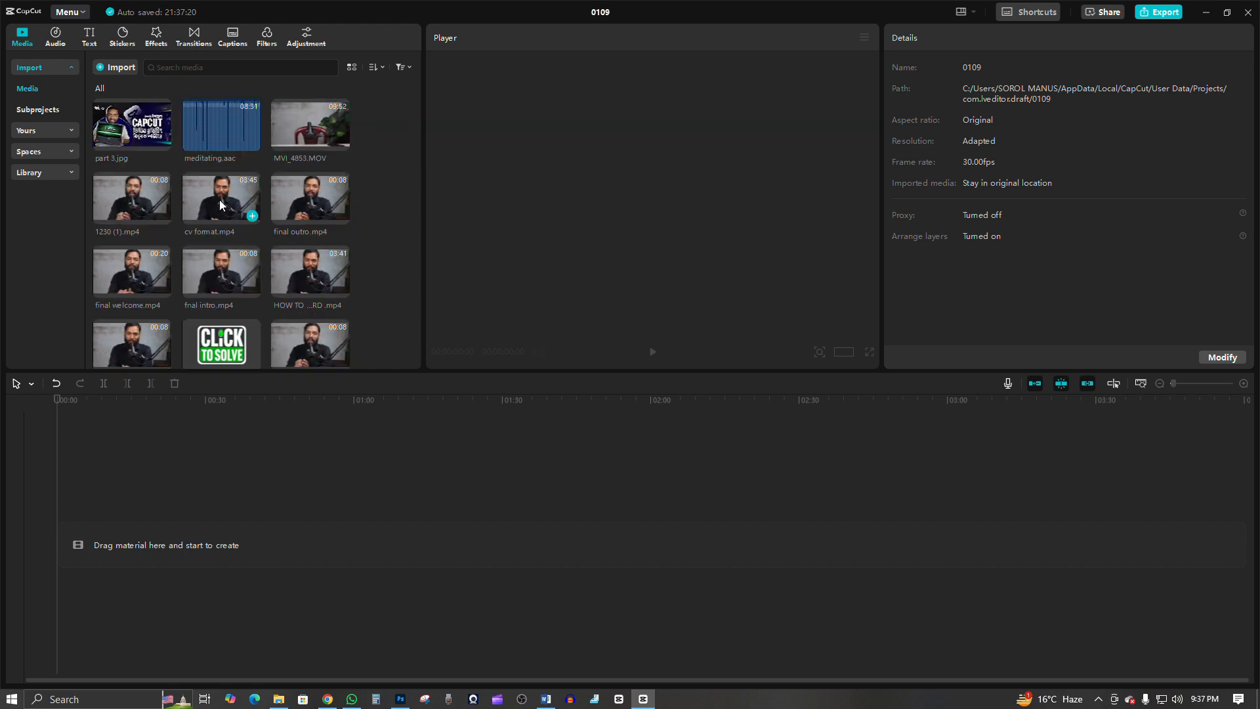
{"action": "left_click_drag", "start_coordinate": [219, 199], "coordinate": [187, 521]}
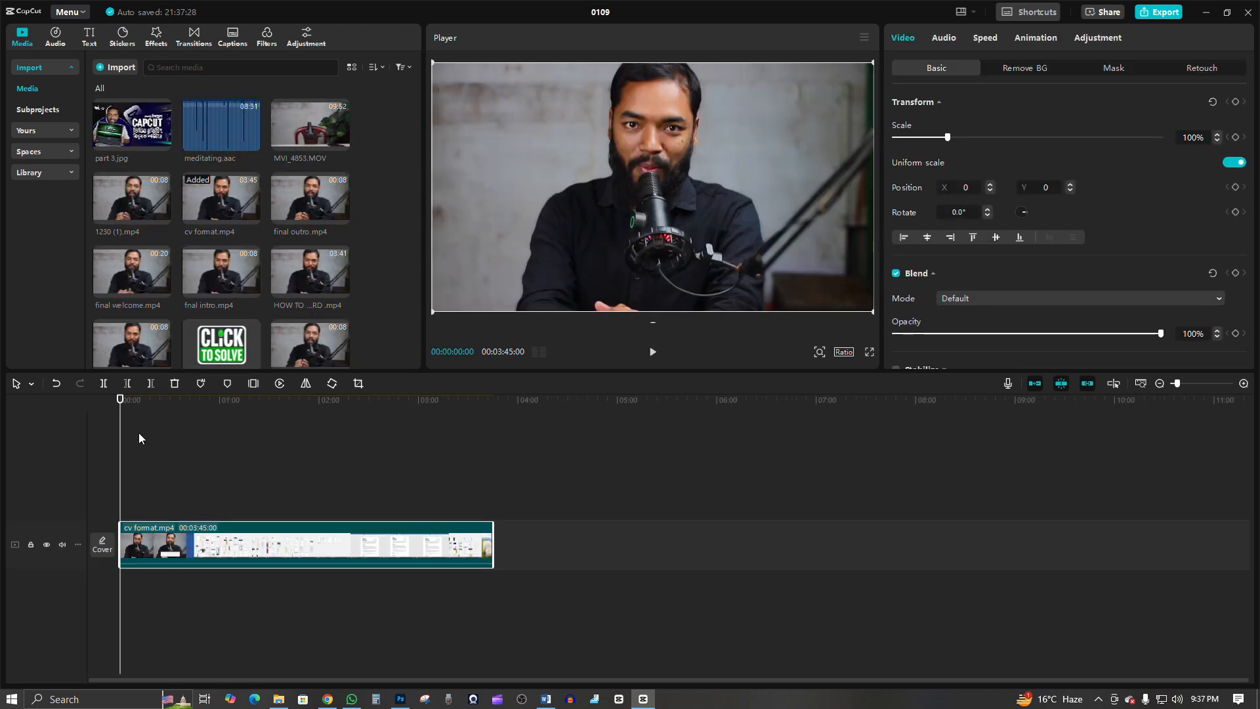
{"action": "mouse_move", "coordinate": [120, 394]}
{"action": "left_mouse_down"}
{"action": "mouse_move", "coordinate": [314, 404]}
{"action": "mouse_move", "coordinate": [108, 412]}
{"action": "left_mouse_up"}
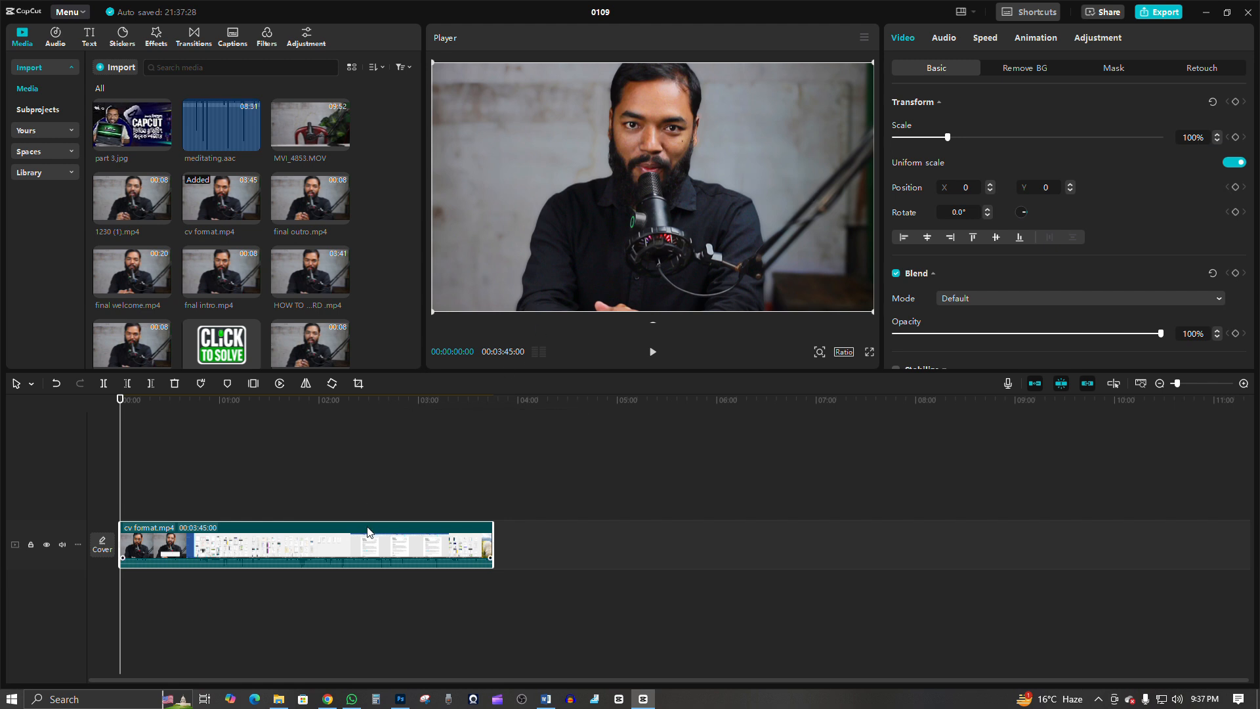
{"action": "key", "text": "Delete"}
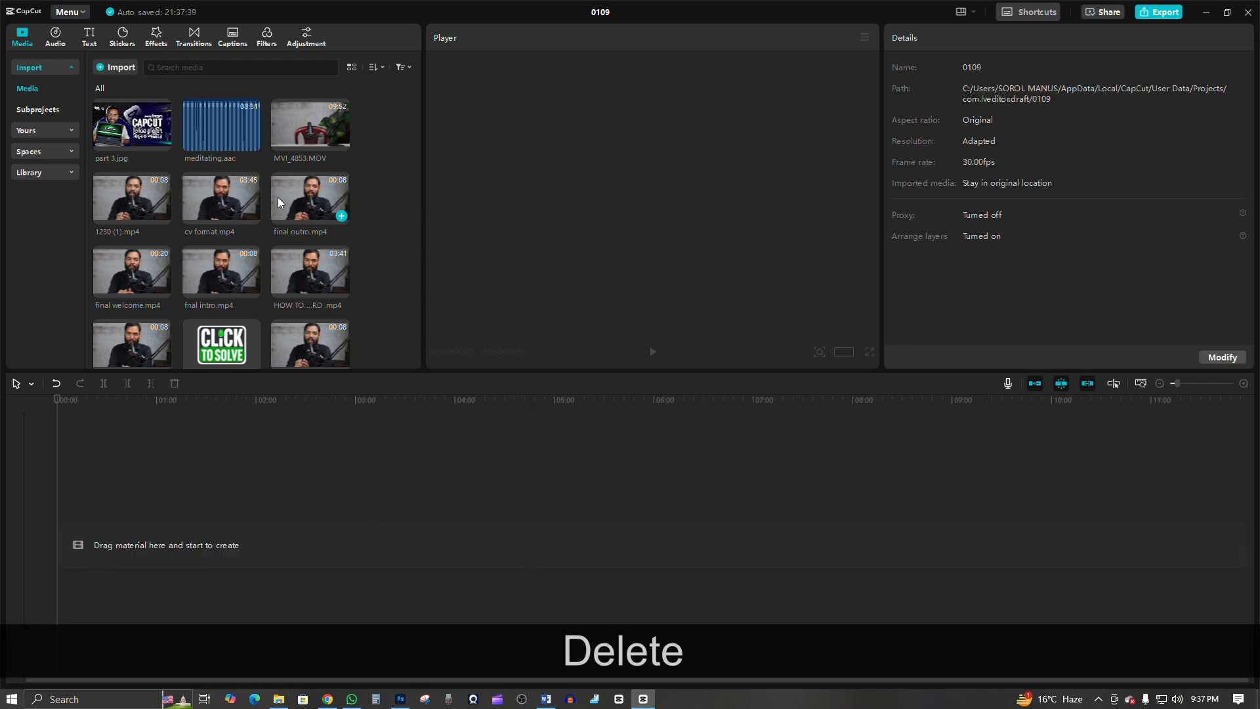
Place the imported MVI_3146.MOV on the timeline and remove the part before 00:00:08:13.
{"action": "scroll", "coordinate": [286, 210], "scroll_direction": "down", "scroll_amount": 3}
{"action": "left_click_drag", "start_coordinate": [201, 334], "coordinate": [117, 547]}
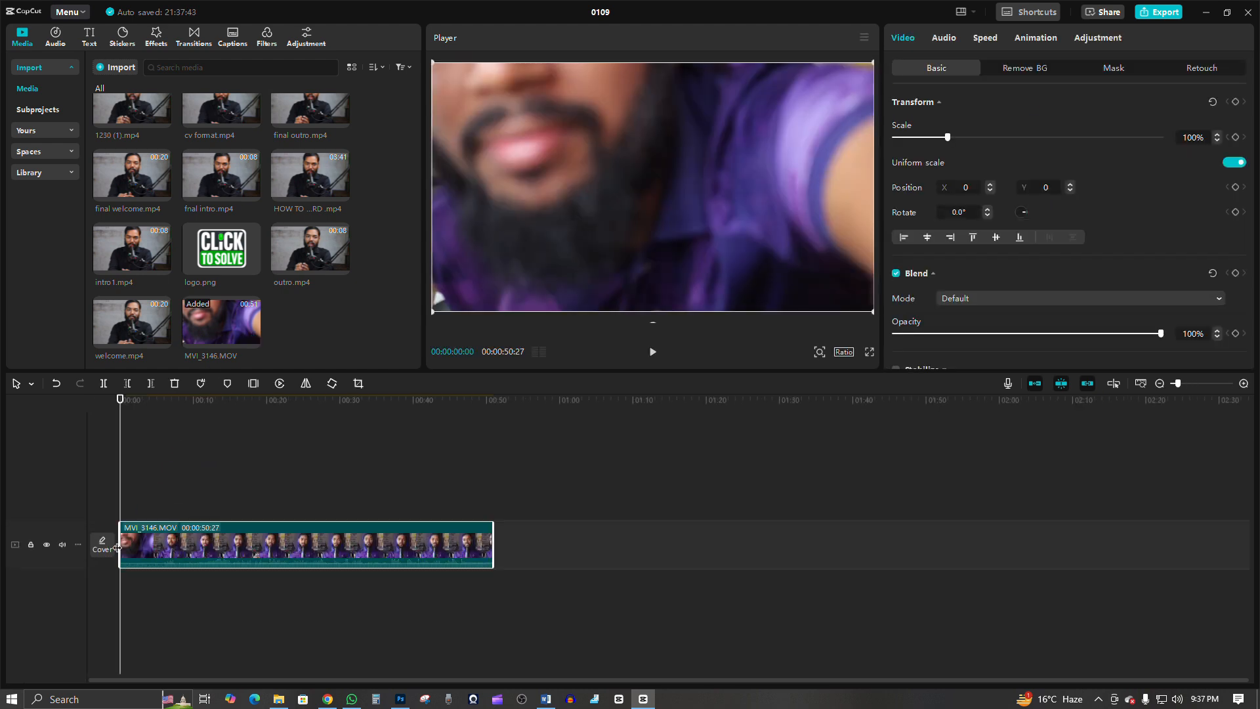
{"action": "left_click", "coordinate": [182, 493]}
{"action": "left_click", "coordinate": [190, 558]}
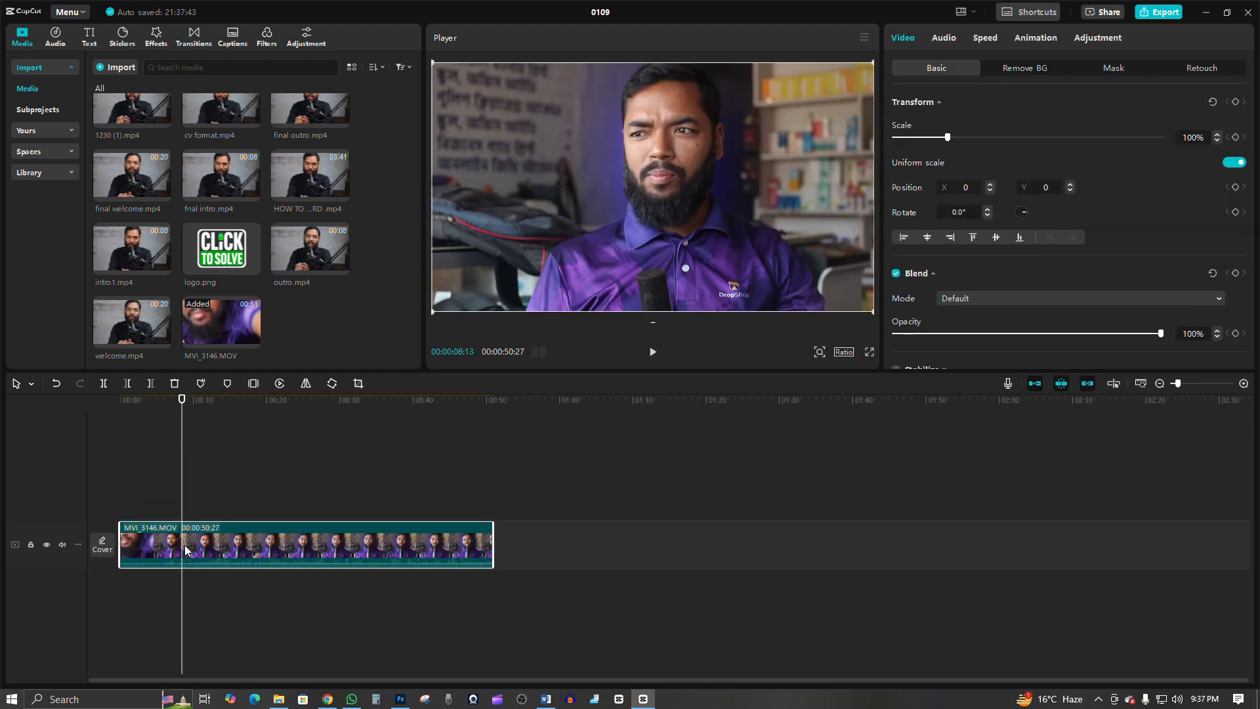
{"action": "left_click", "coordinate": [127, 383]}
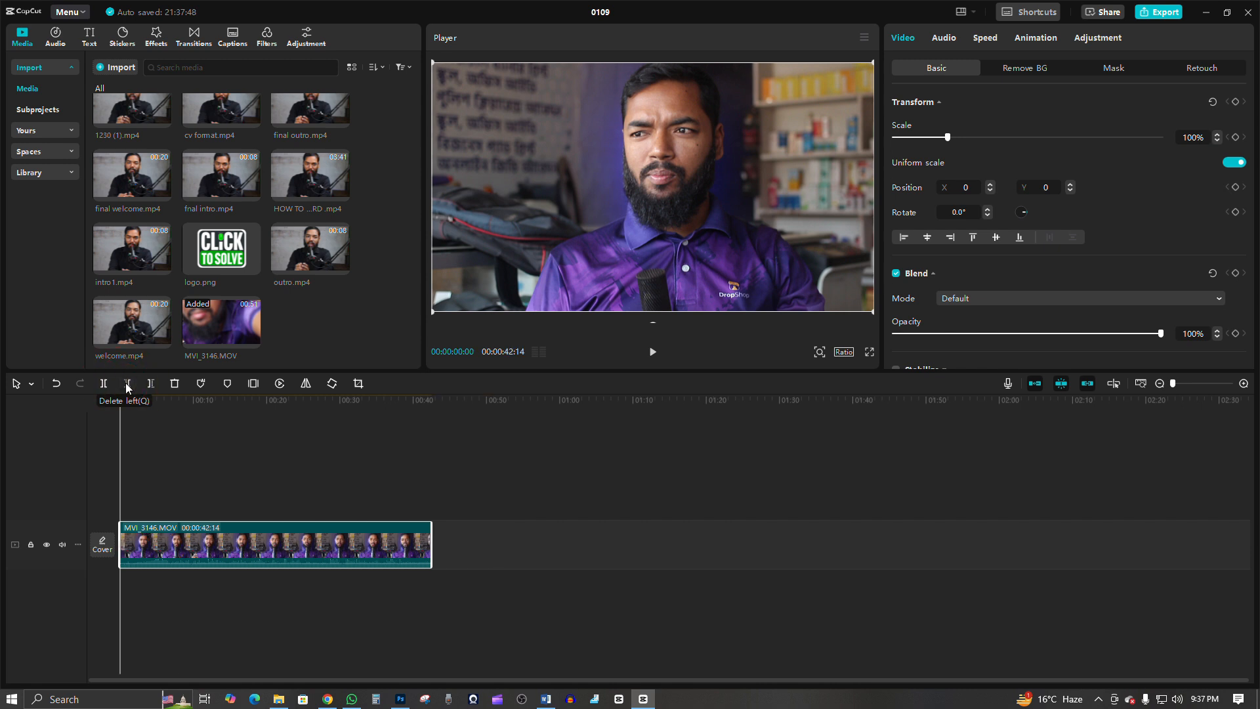
Cut off the part of the MVI_3146.MOV clip after 00:00:25:05.
{"action": "left_click", "coordinate": [365, 509]}
{"action": "left_click", "coordinate": [305, 509]}
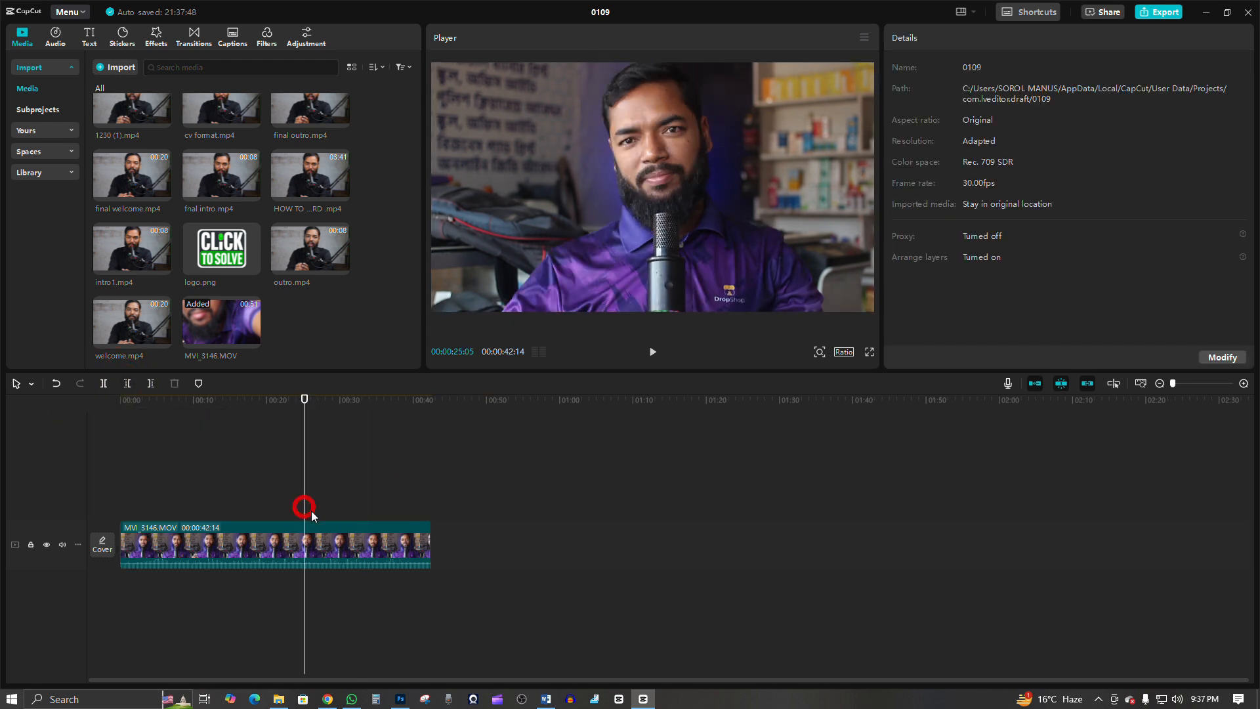
{"action": "left_click", "coordinate": [298, 549]}
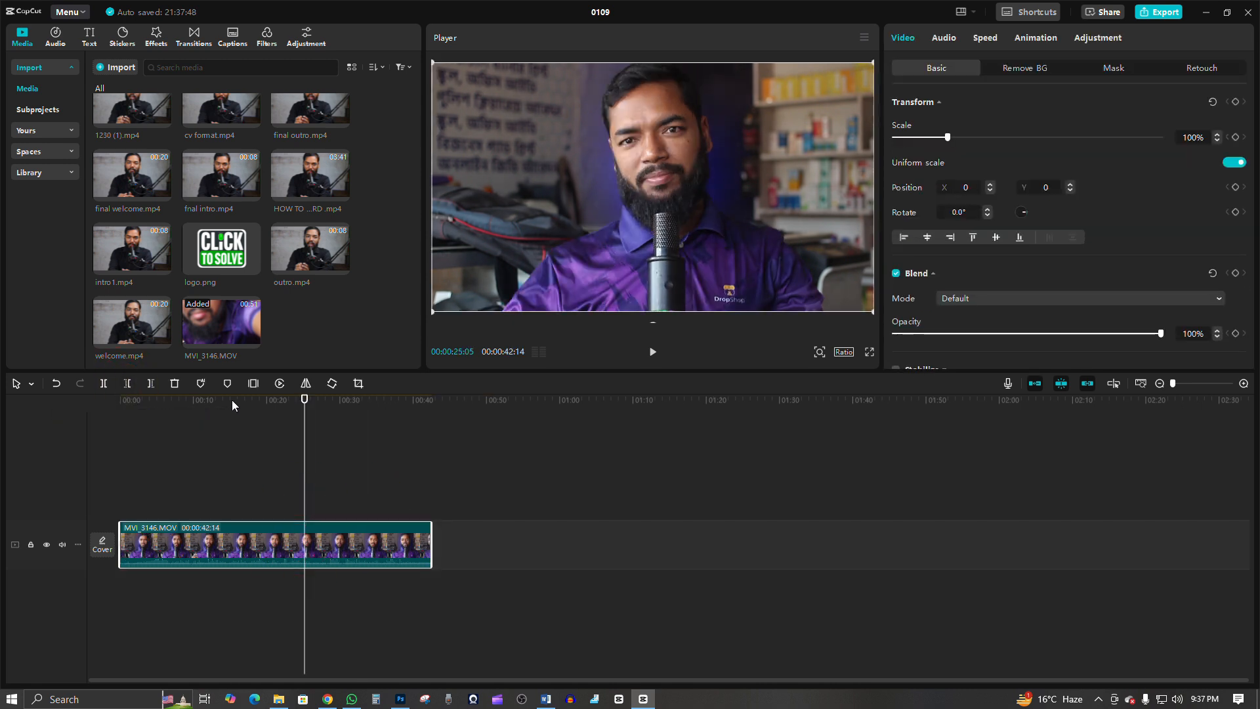
{"action": "left_click", "coordinate": [151, 383]}
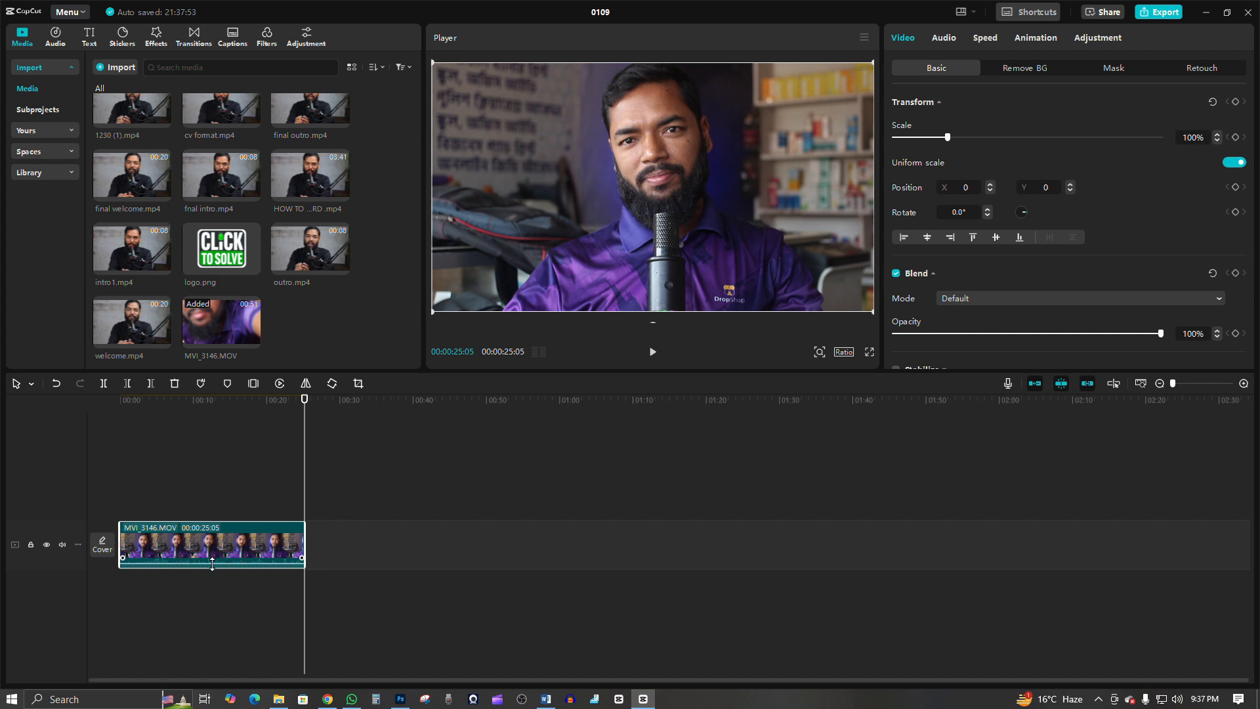
Apply automatic background removal to the trimmed MVI_3146.MOV clip, with the preview at 00:00:12:00.
{"action": "left_click", "coordinate": [204, 509]}
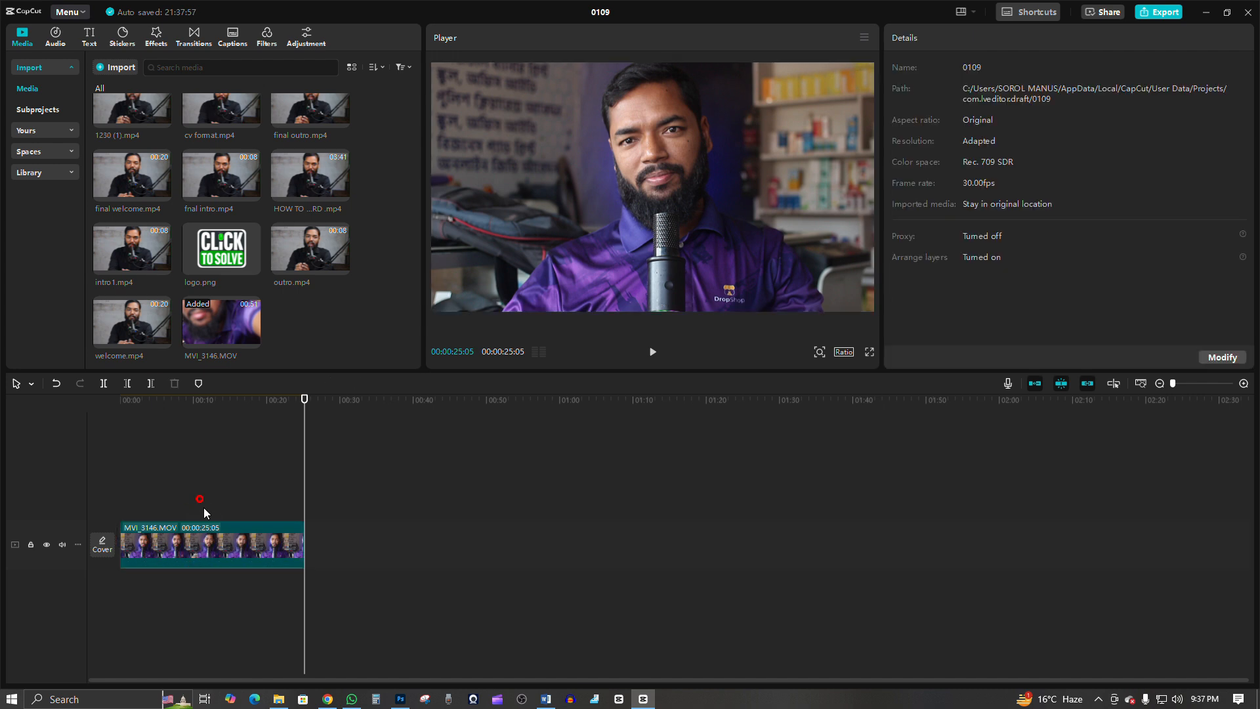
{"action": "left_click", "coordinate": [203, 529]}
{"action": "left_click", "coordinate": [208, 474]}
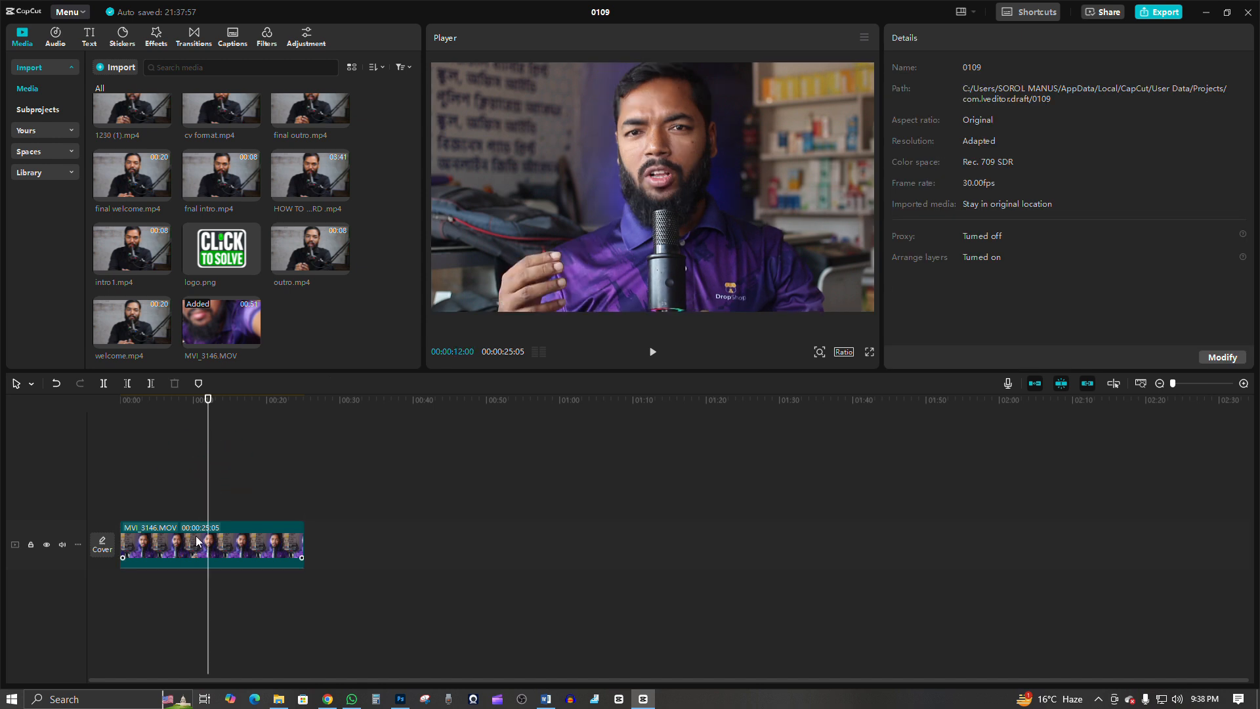
{"action": "left_click", "coordinate": [198, 542]}
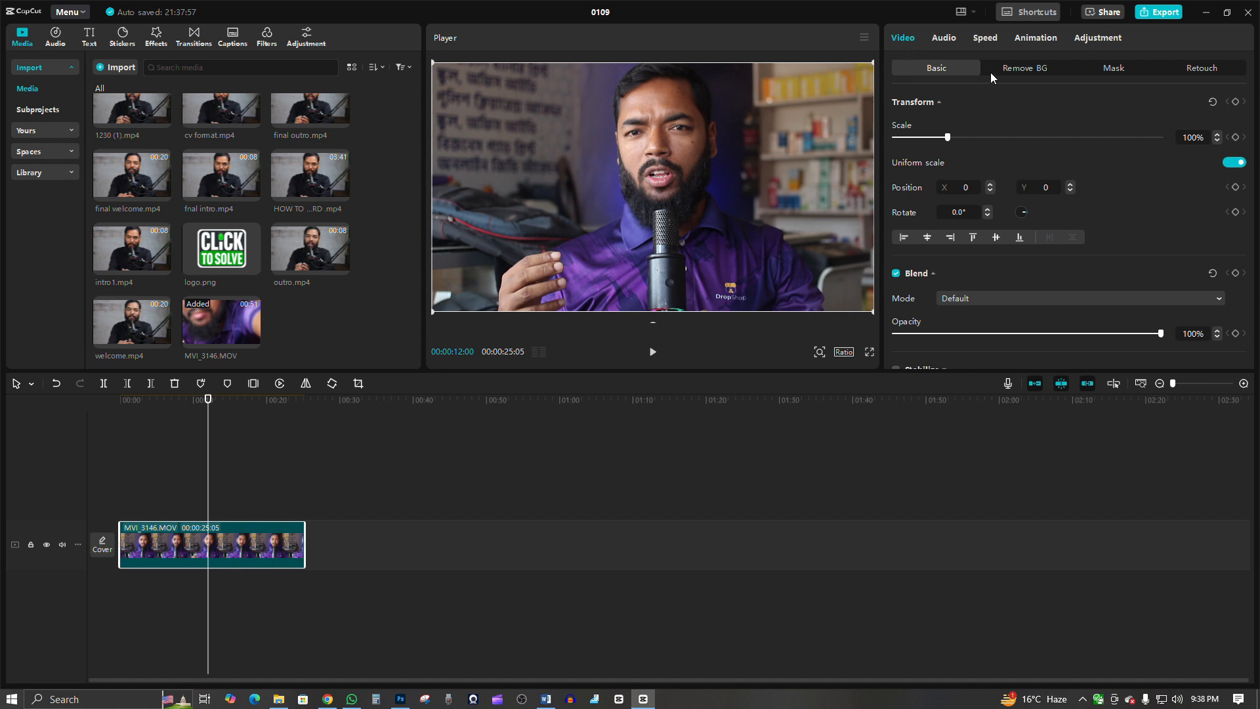
{"action": "left_click", "coordinate": [1025, 69]}
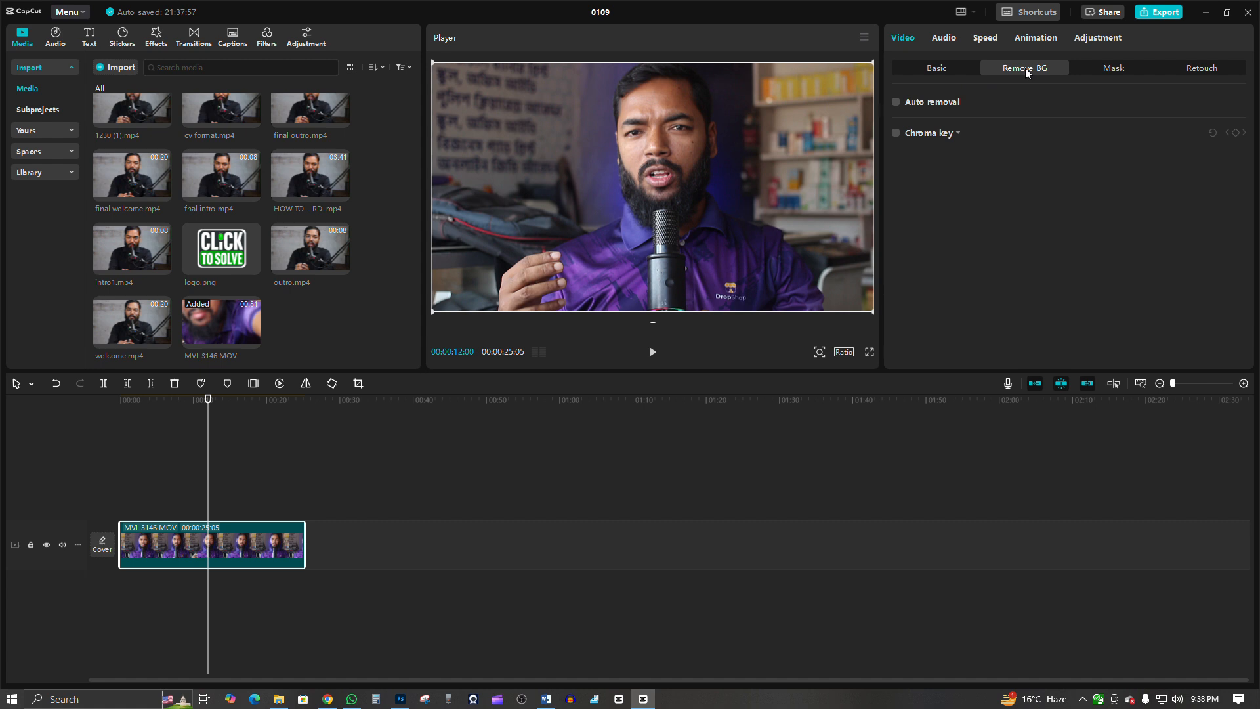
{"action": "left_click", "coordinate": [896, 103]}
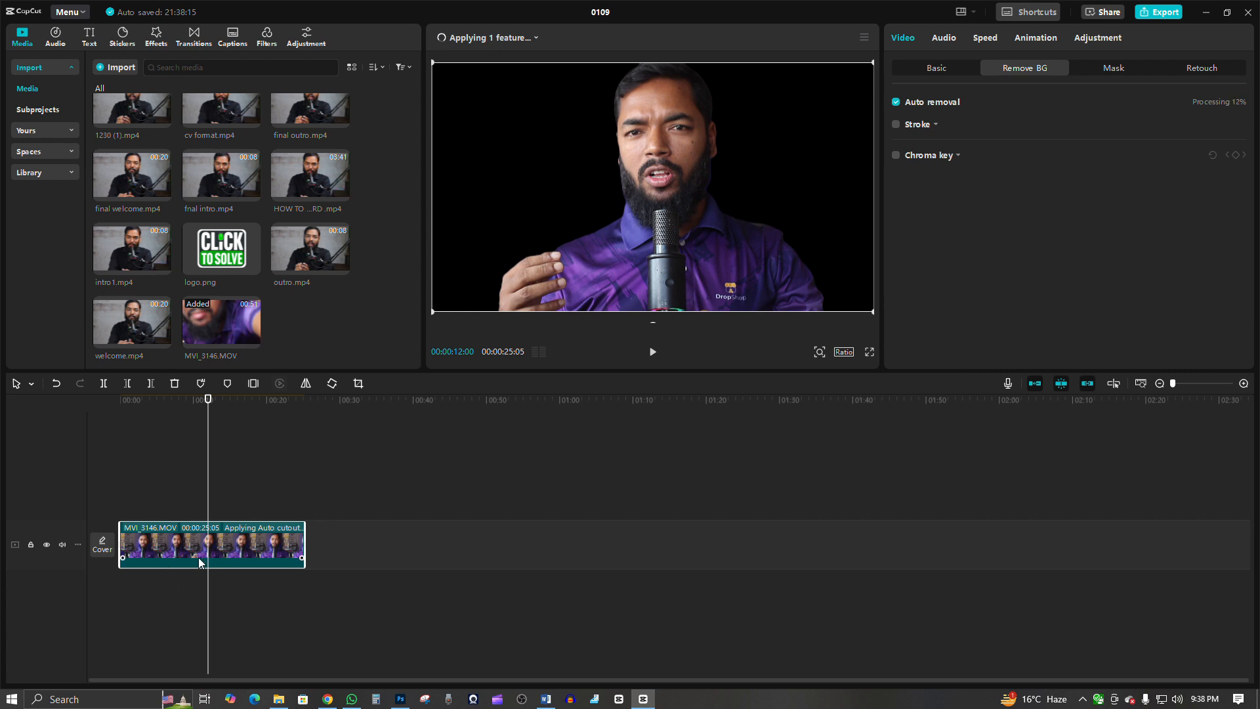
Open the stock media library and look through its Trending clips.
{"action": "left_click", "coordinate": [28, 173]}
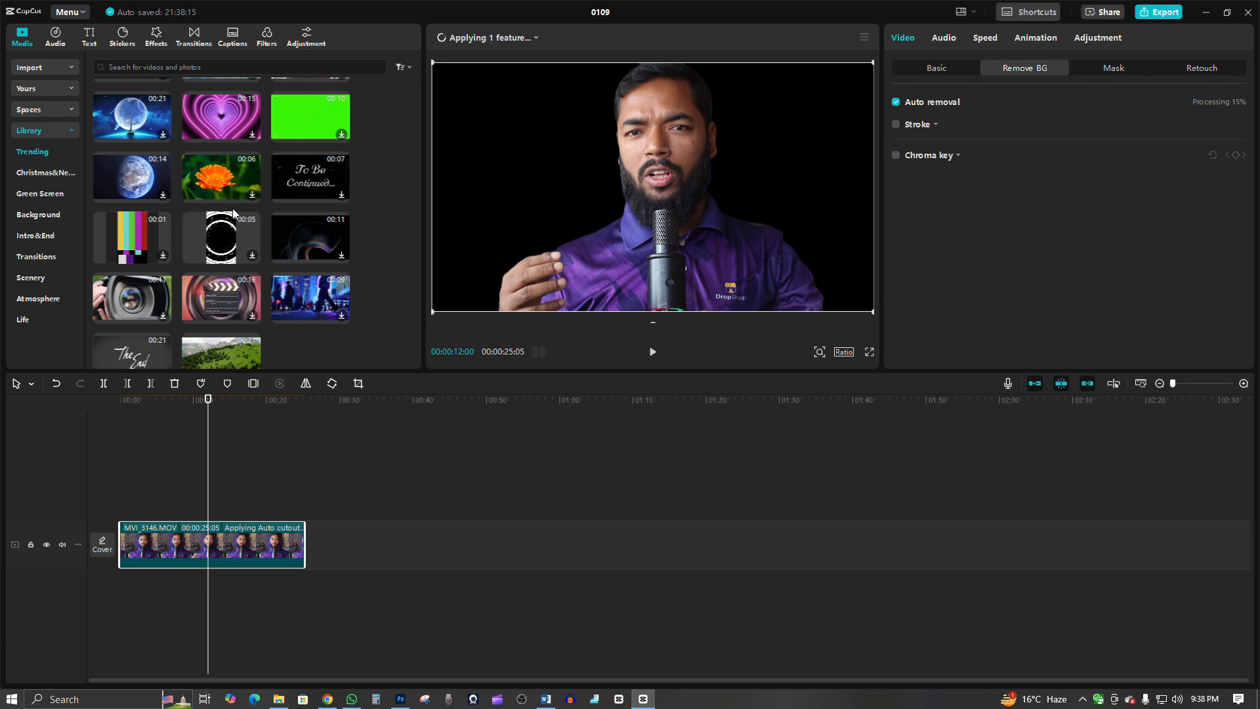
{"action": "scroll", "coordinate": [233, 210], "scroll_direction": "up", "scroll_amount": 4}
{"action": "scroll", "coordinate": [232, 213], "scroll_direction": "up", "scroll_amount": 5}
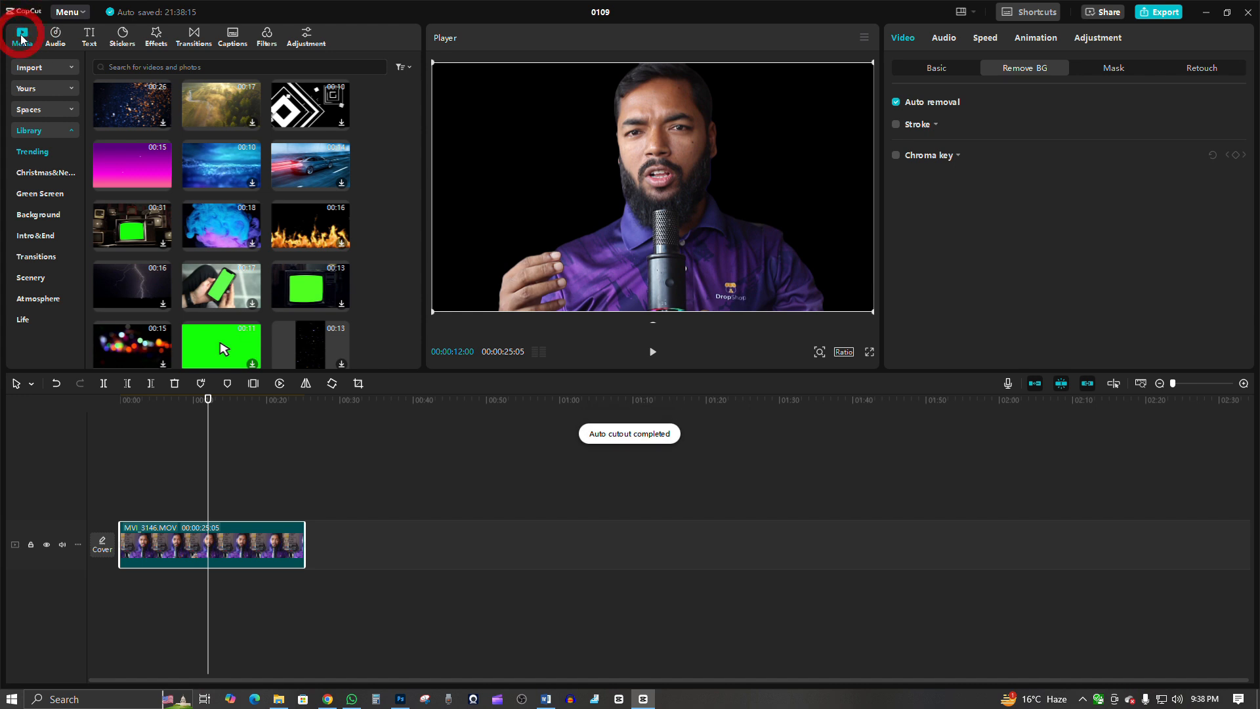
{"action": "left_click", "coordinate": [33, 133]}
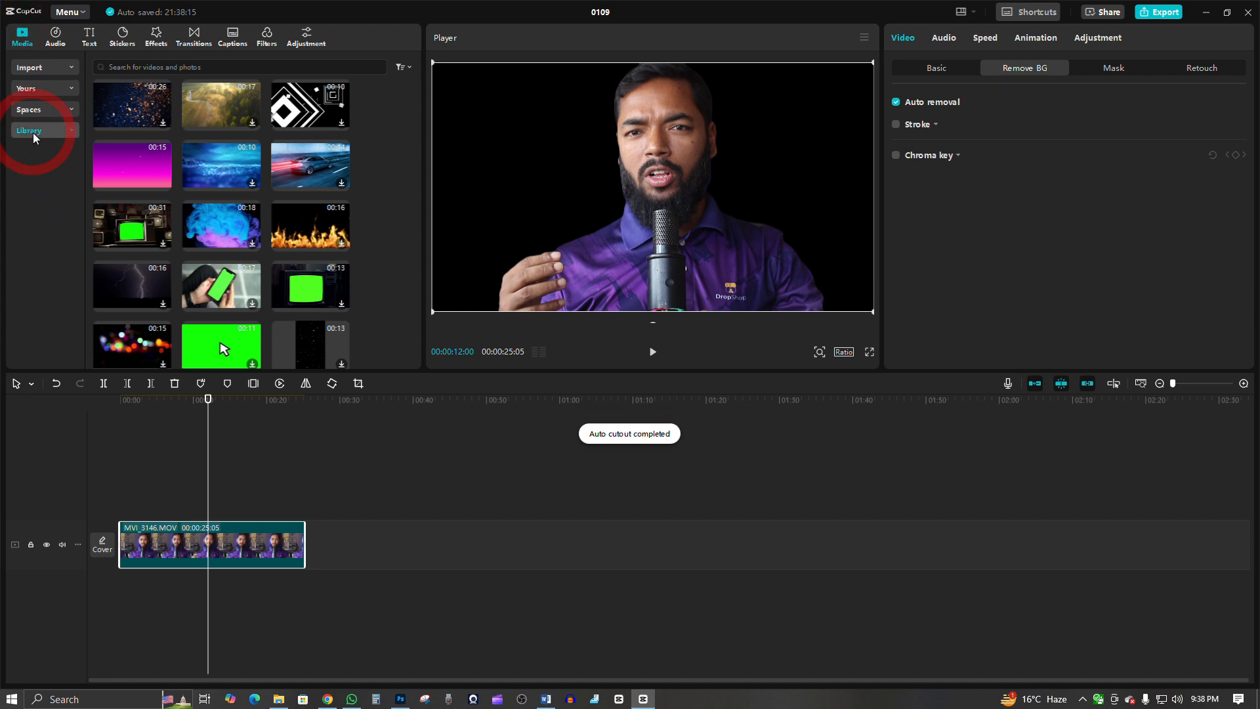
{"action": "left_click", "coordinate": [46, 130]}
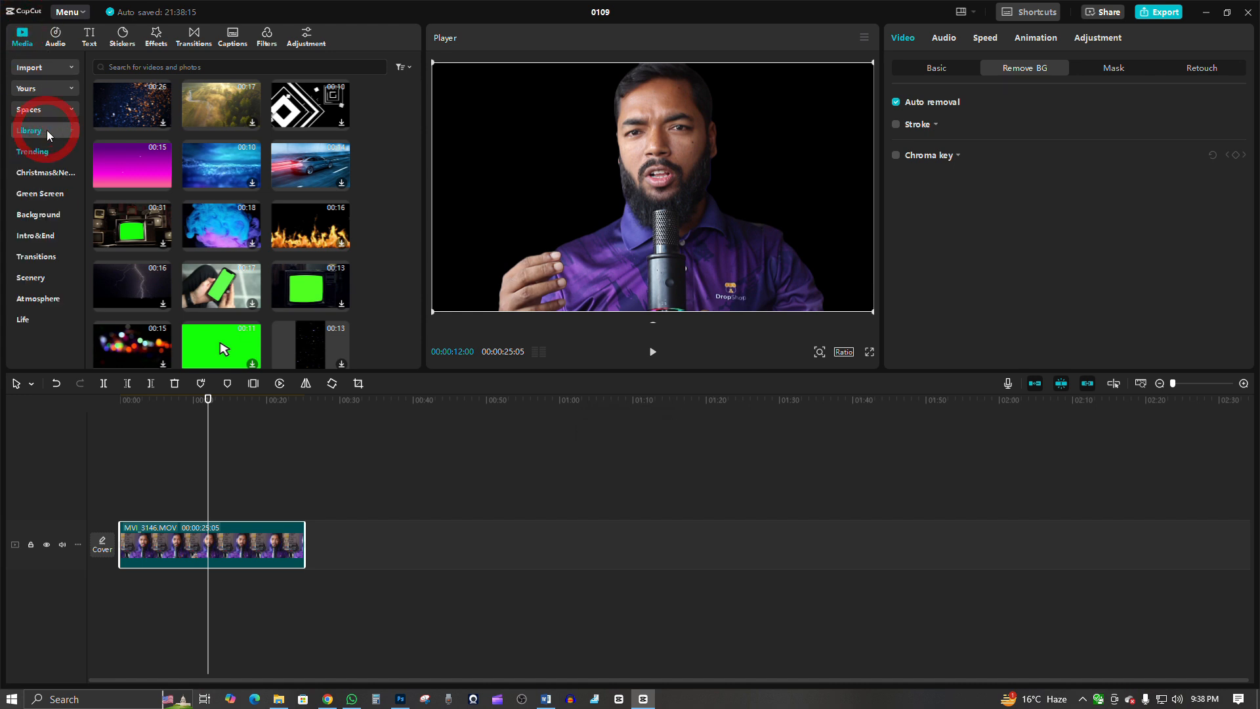
{"action": "left_click", "coordinate": [53, 128]}
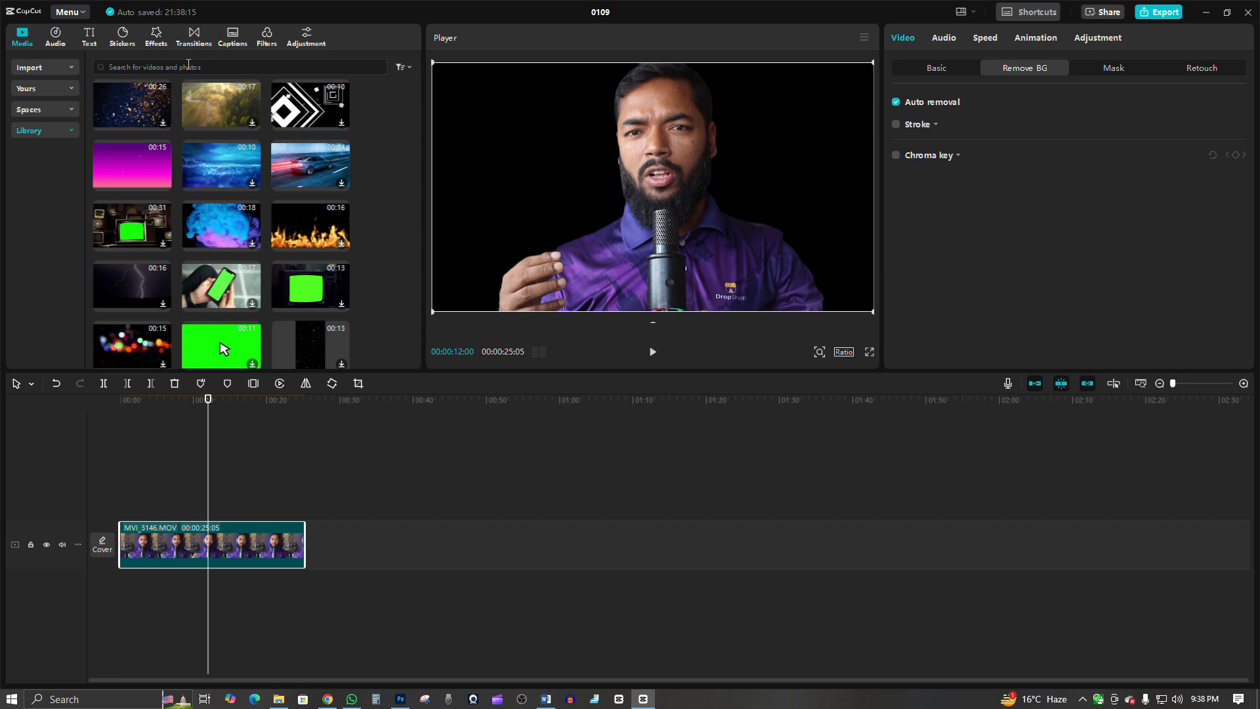
Search the stock media library for STUDIO using the recent search term.
{"action": "left_click", "coordinate": [188, 66]}
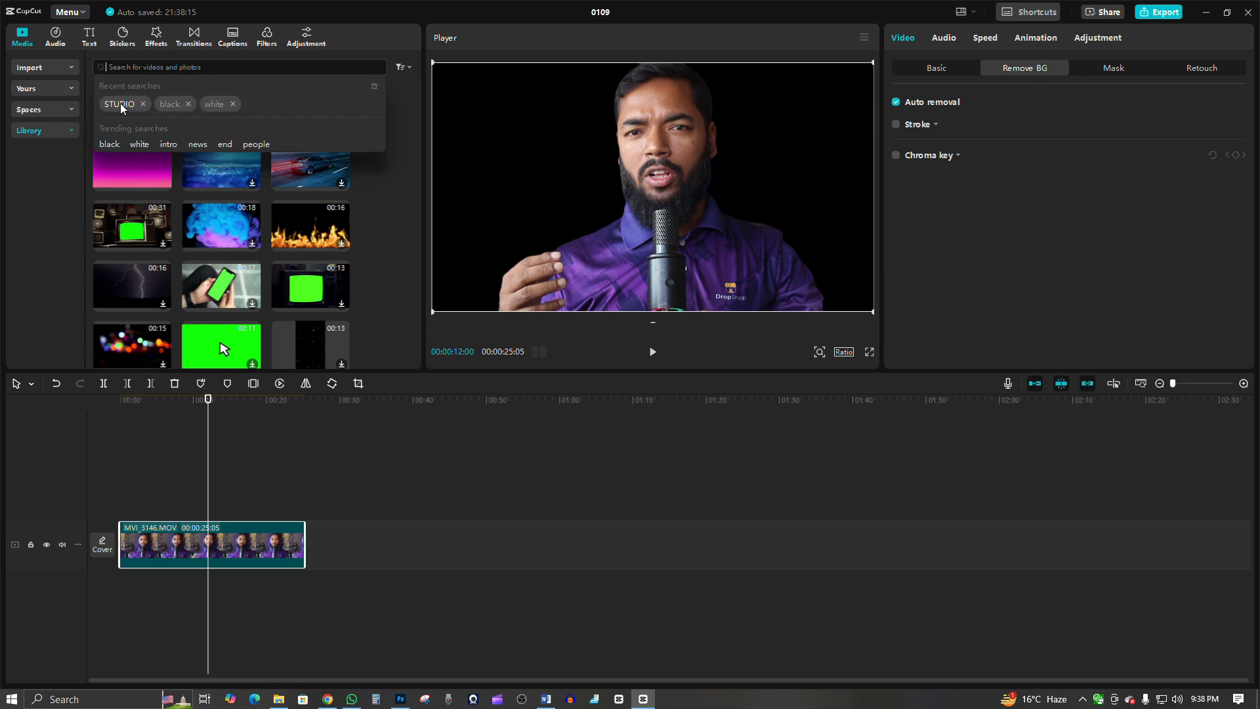
{"action": "left_click", "coordinate": [124, 69]}
{"action": "left_click", "coordinate": [124, 69]}
{"action": "left_click", "coordinate": [115, 105]}
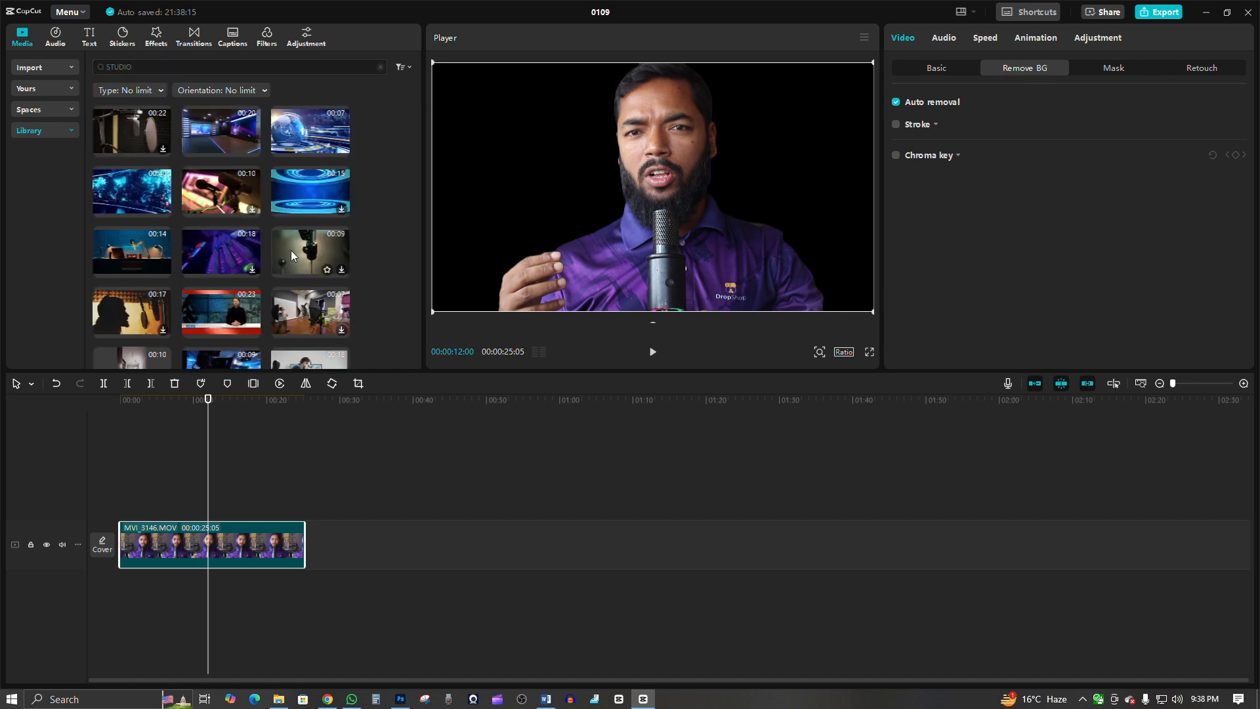
Place the red Breaking News studio clip on a track beneath the MVI_3146.MOV clip, aligned to the timeline start.
{"action": "scroll", "coordinate": [292, 250], "scroll_direction": "down", "scroll_amount": 5}
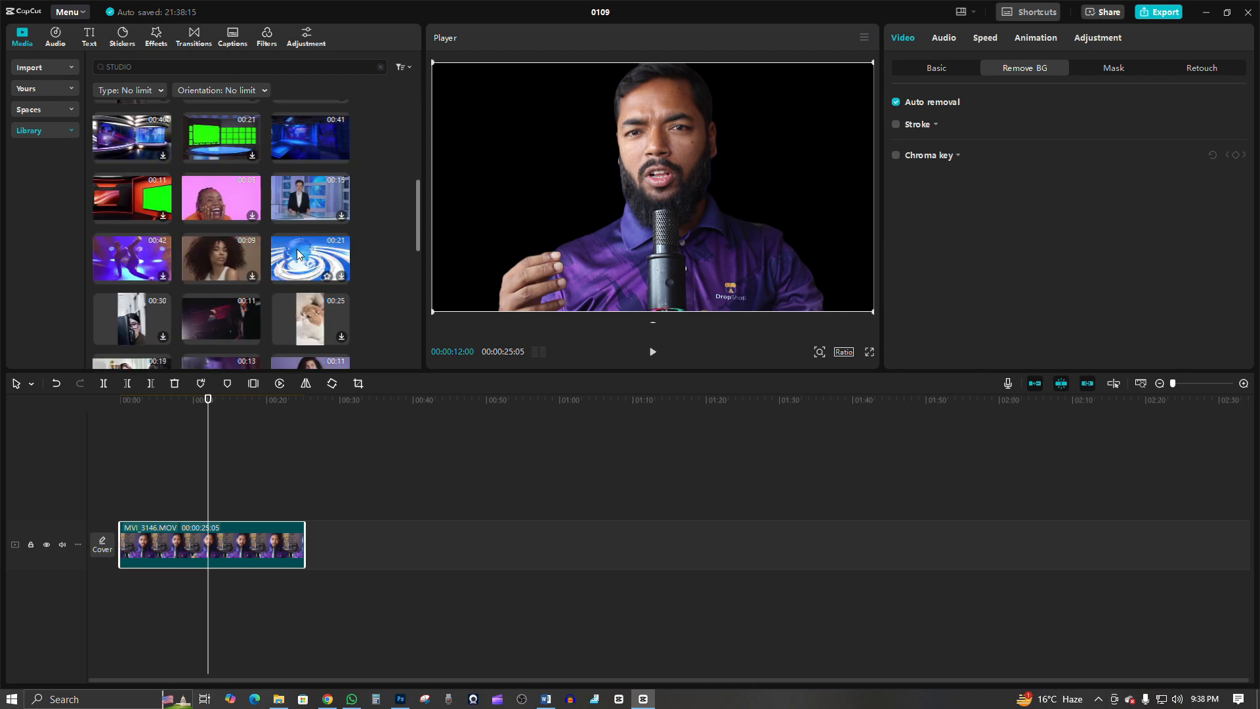
{"action": "scroll", "coordinate": [297, 248], "scroll_direction": "down", "scroll_amount": 3}
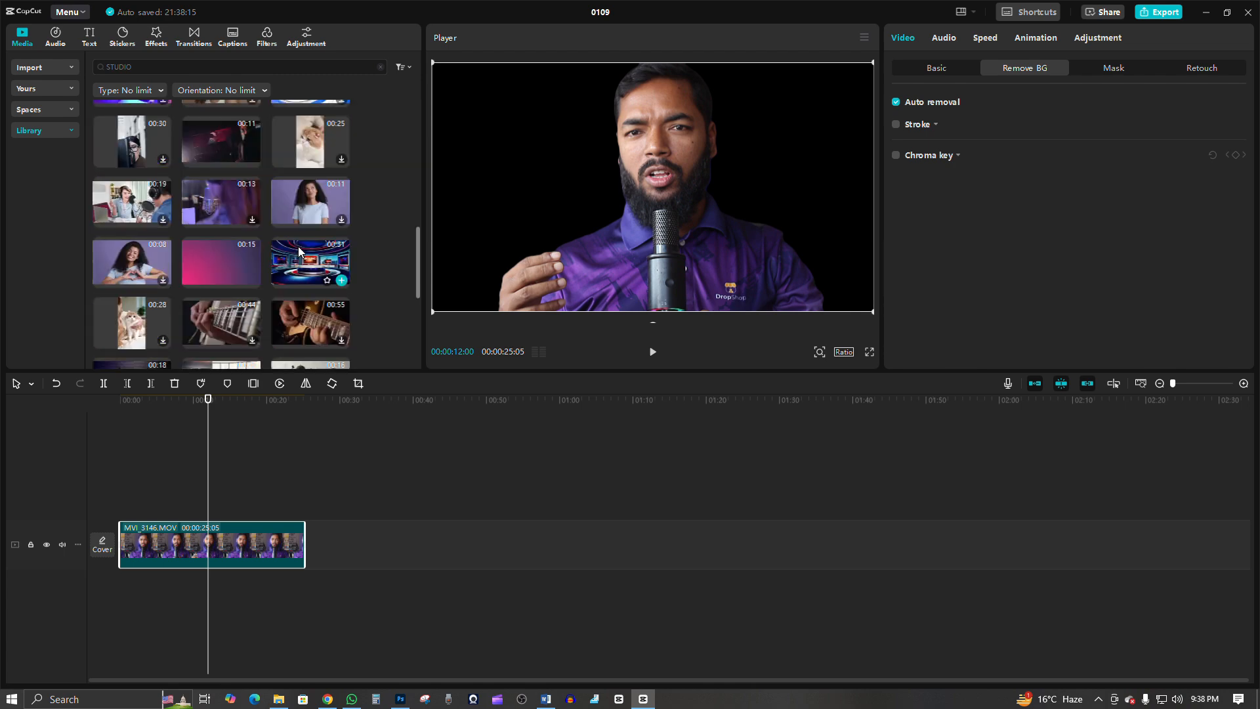
{"action": "scroll", "coordinate": [299, 250], "scroll_direction": "down", "scroll_amount": 2}
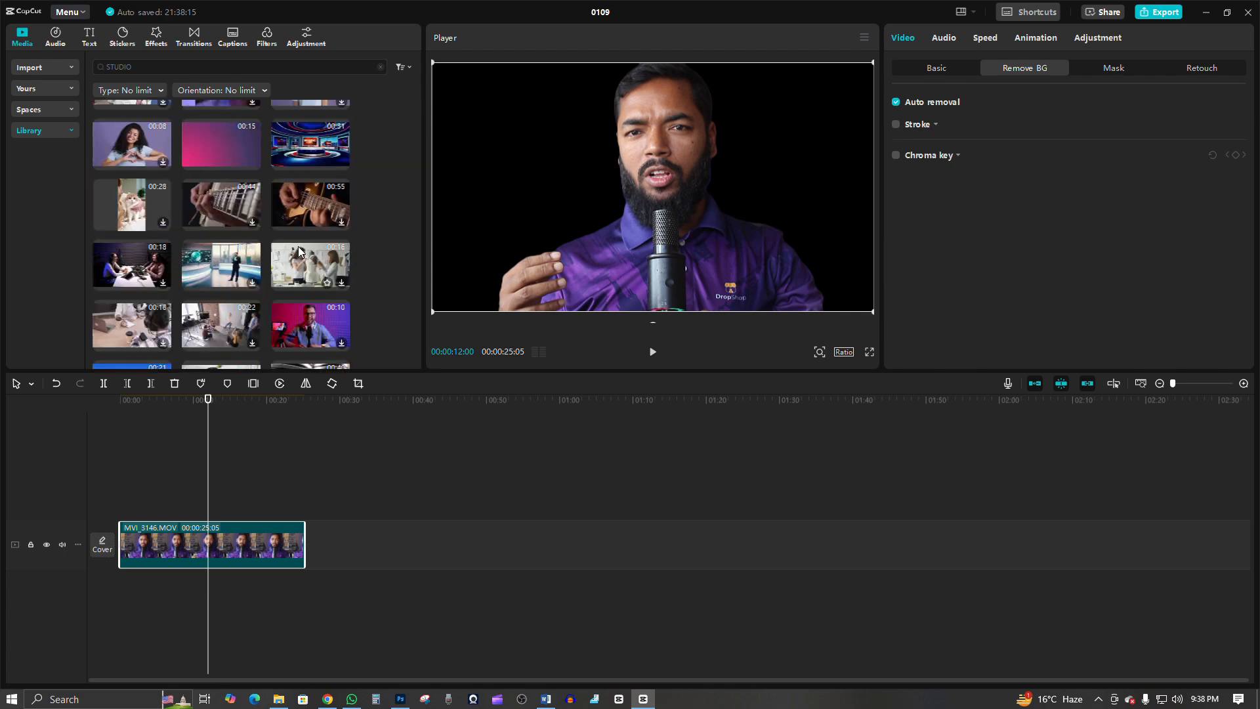
{"action": "scroll", "coordinate": [207, 237], "scroll_direction": "down", "scroll_amount": 2}
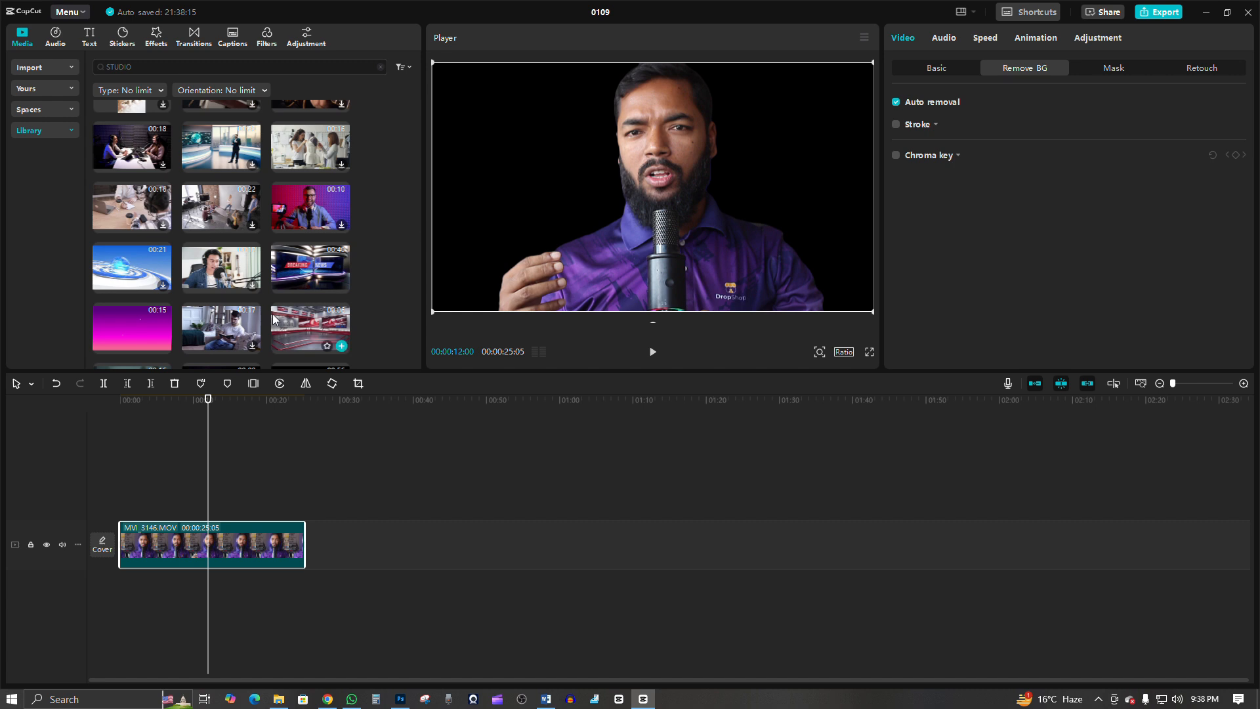
{"action": "left_click_drag", "start_coordinate": [272, 314], "coordinate": [181, 588]}
{"action": "left_click_drag", "start_coordinate": [203, 505], "coordinate": [144, 497]}
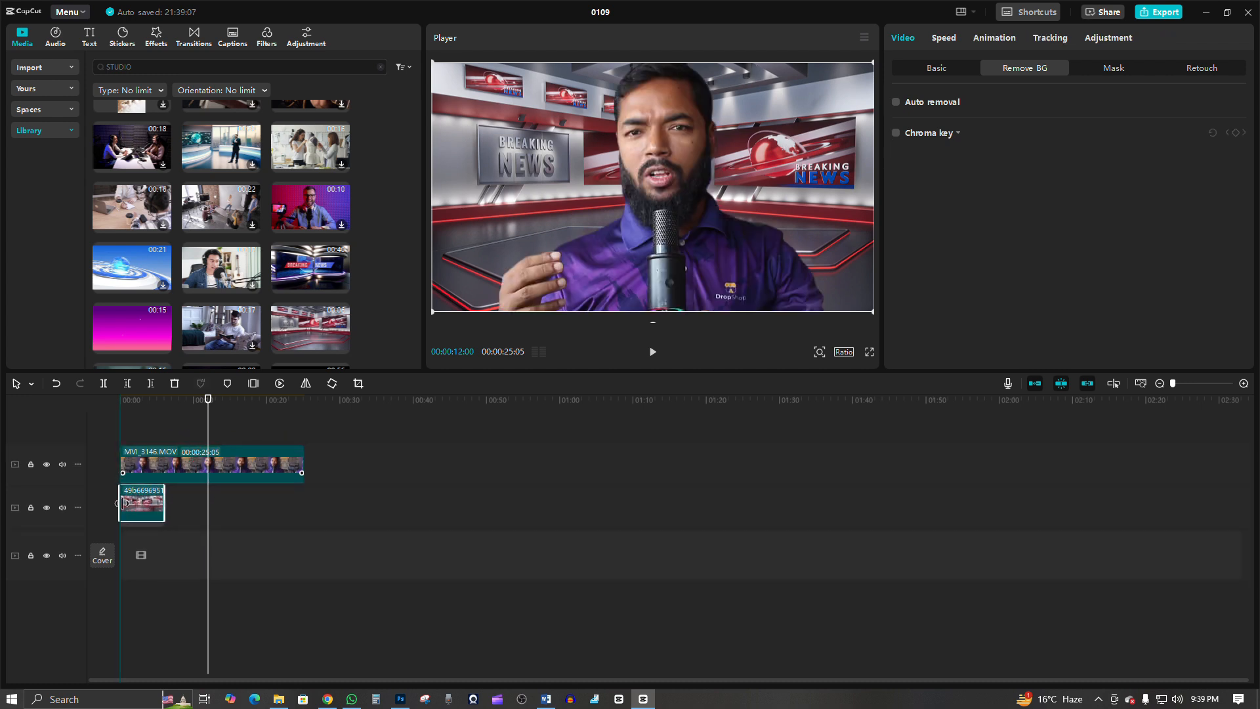
Play the composite from 00:00:01:08 to check the presenter against the red news studio background.
{"action": "left_click", "coordinate": [129, 433]}
{"action": "left_click", "coordinate": [148, 523]}
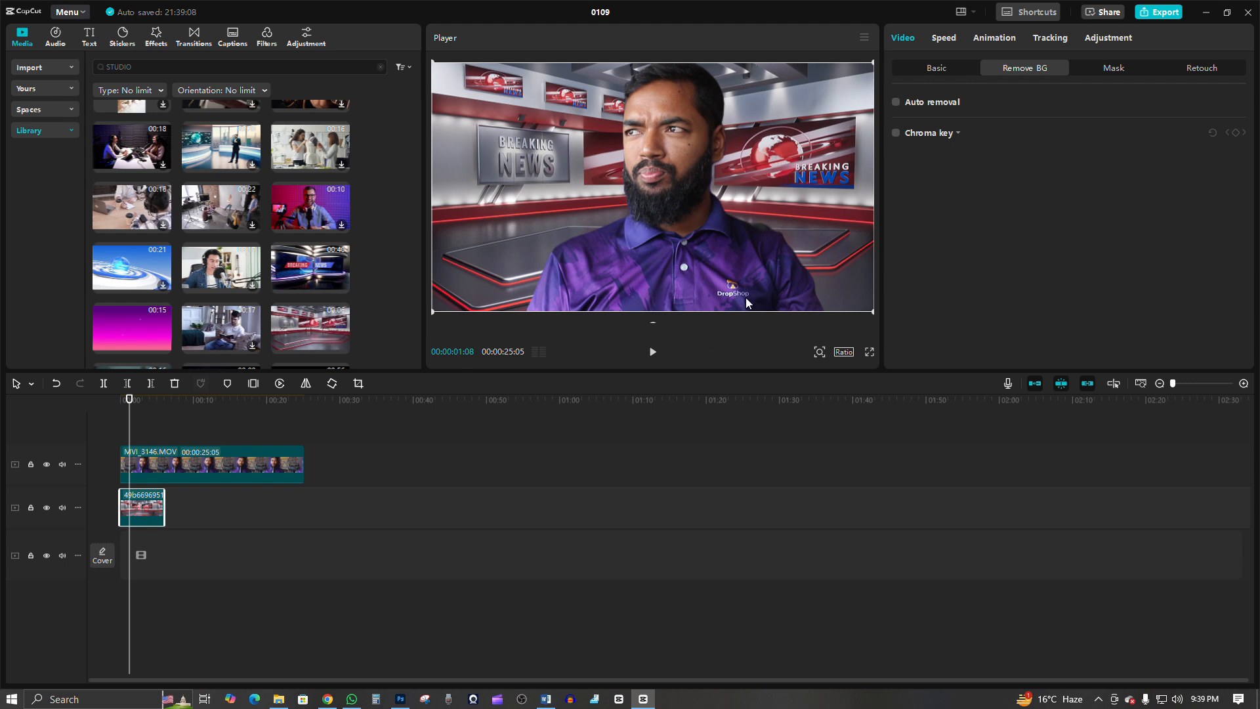
{"action": "left_click", "coordinate": [652, 352]}
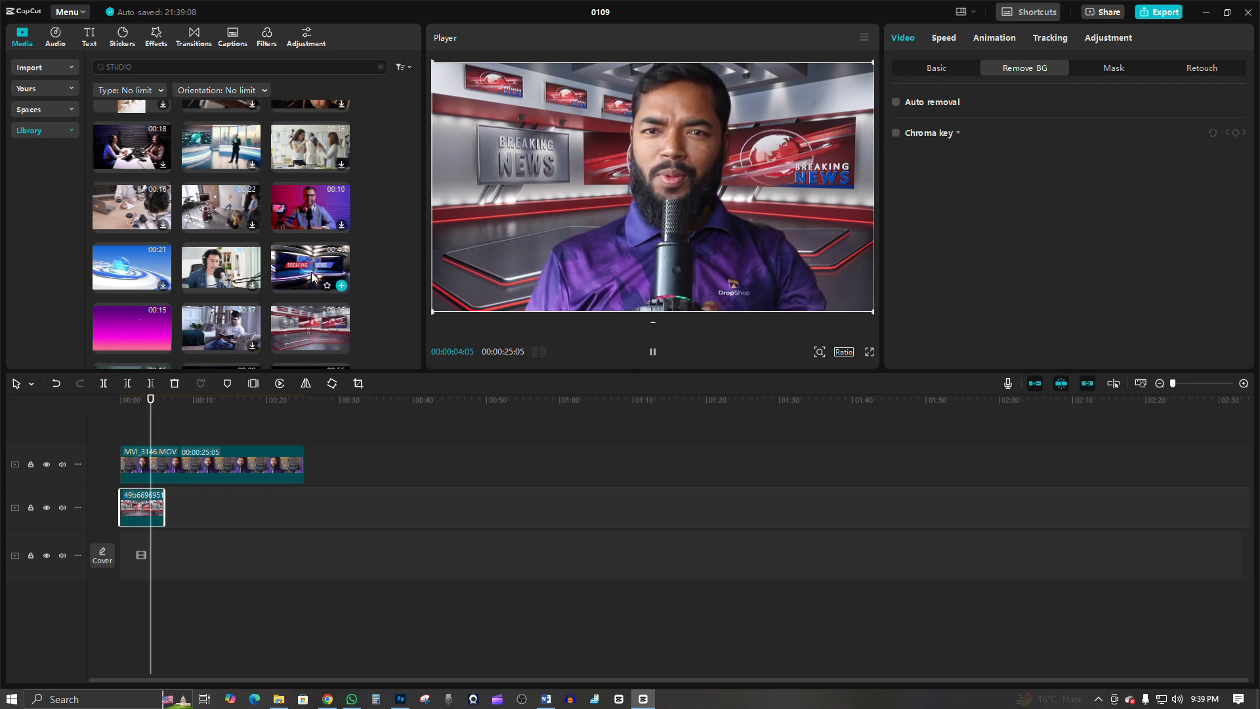
Add the 3d virtual news studio clip directly after the red studio clip and preview it from 00:00:13:29.
{"action": "left_click_drag", "start_coordinate": [311, 272], "coordinate": [175, 503]}
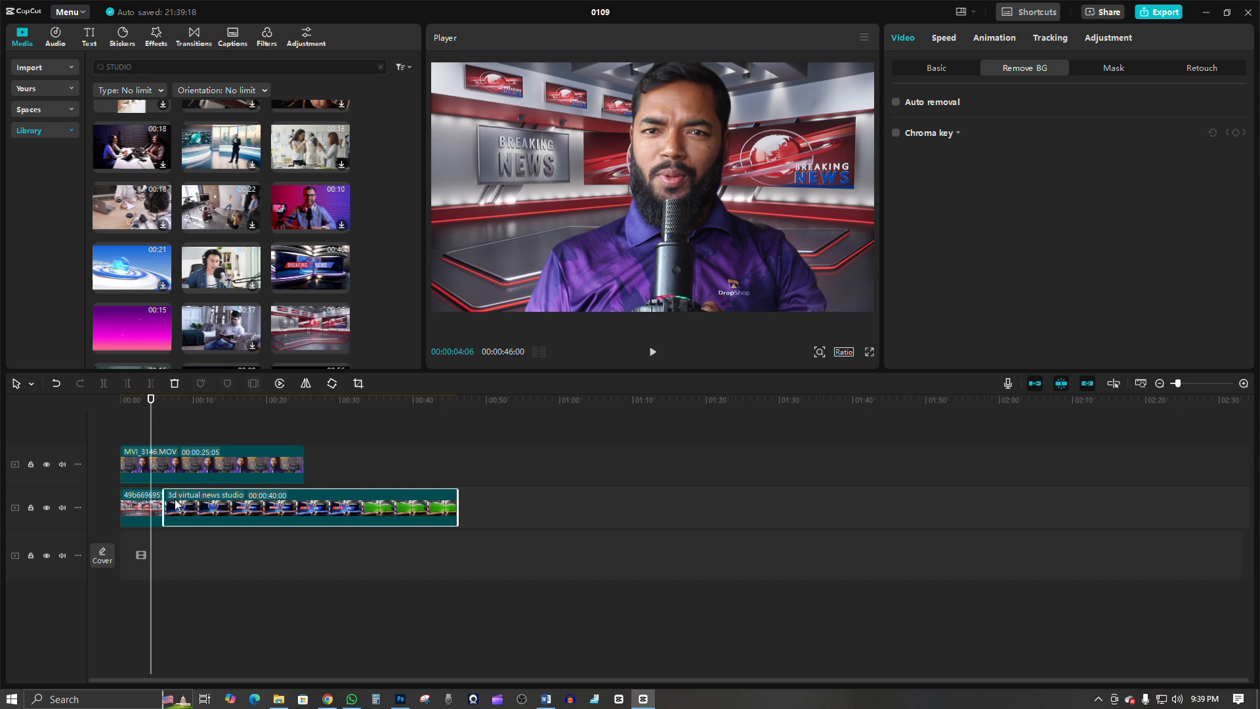
{"action": "left_click", "coordinate": [222, 424]}
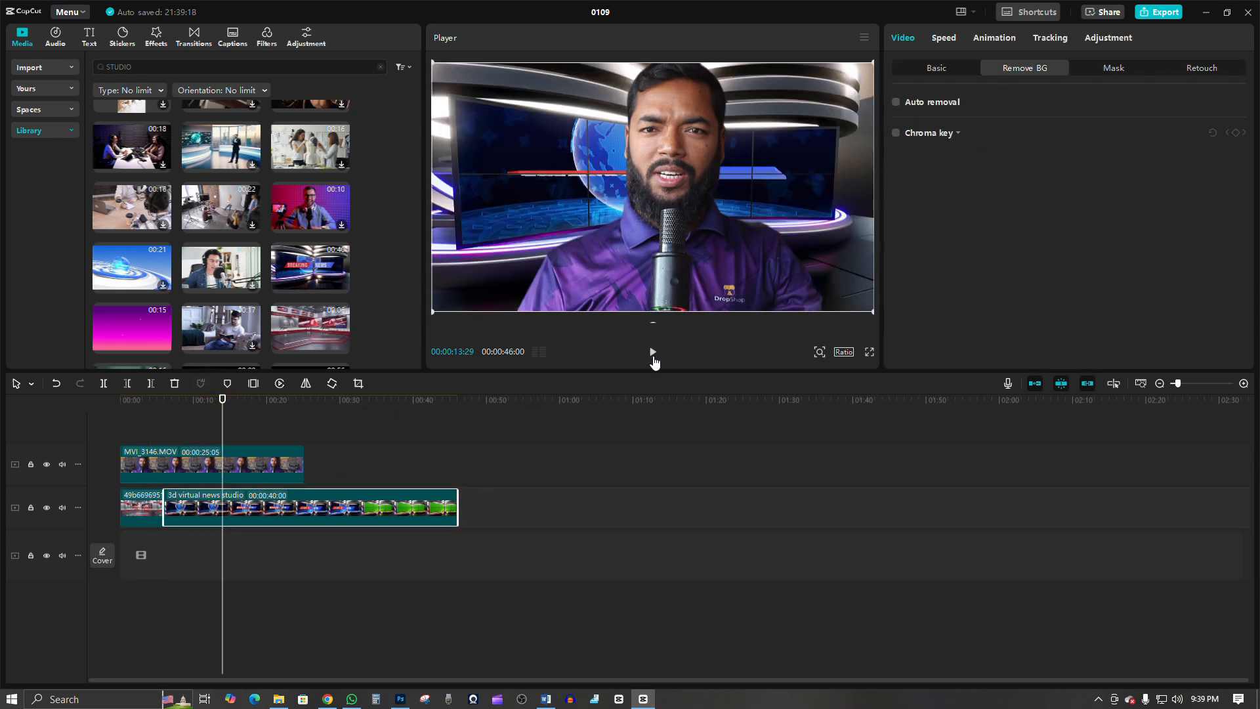
{"action": "left_click", "coordinate": [653, 354]}
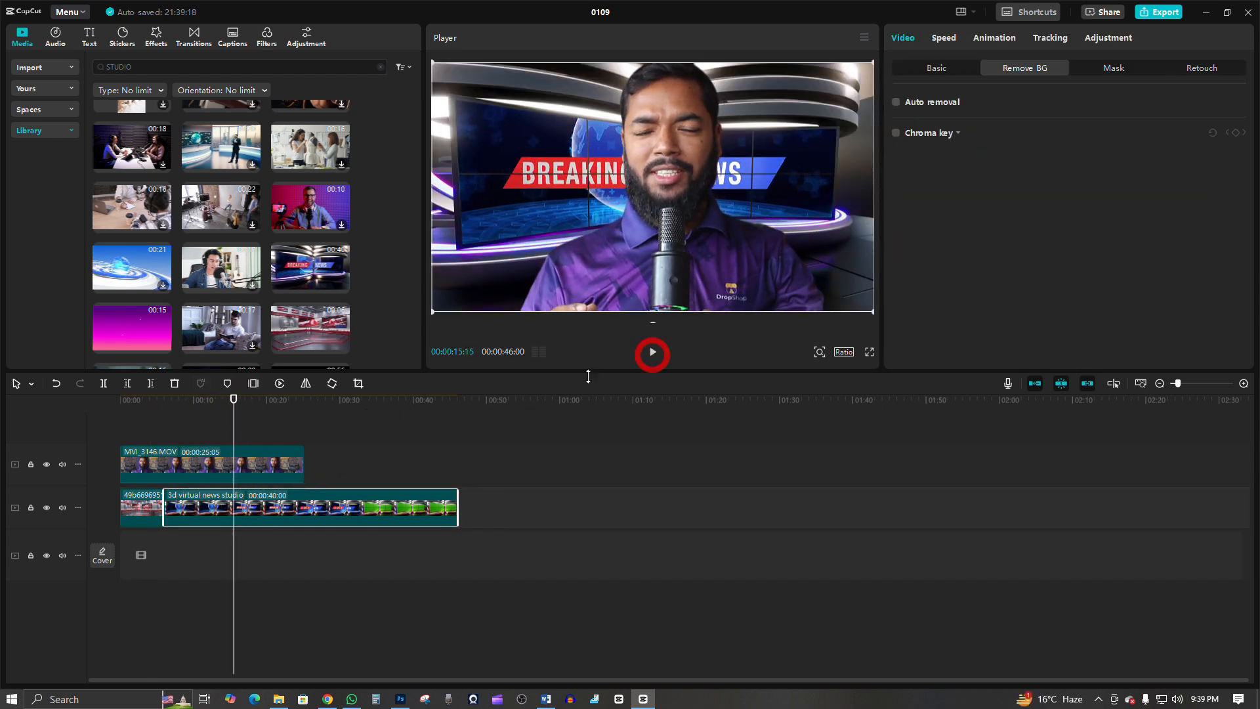
{"action": "left_click", "coordinate": [397, 442]}
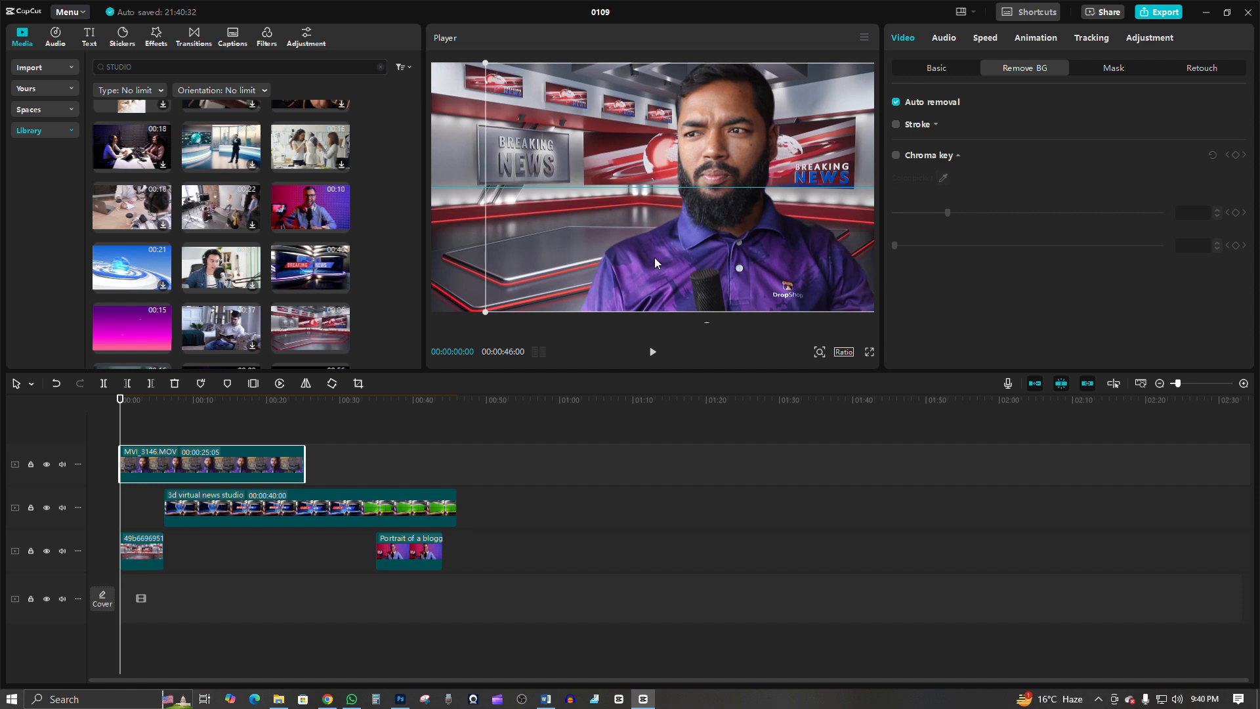
Shift the presenter clip toward the right of the video frame and play the result from 00:00:00:00.
{"action": "left_click", "coordinate": [654, 258]}
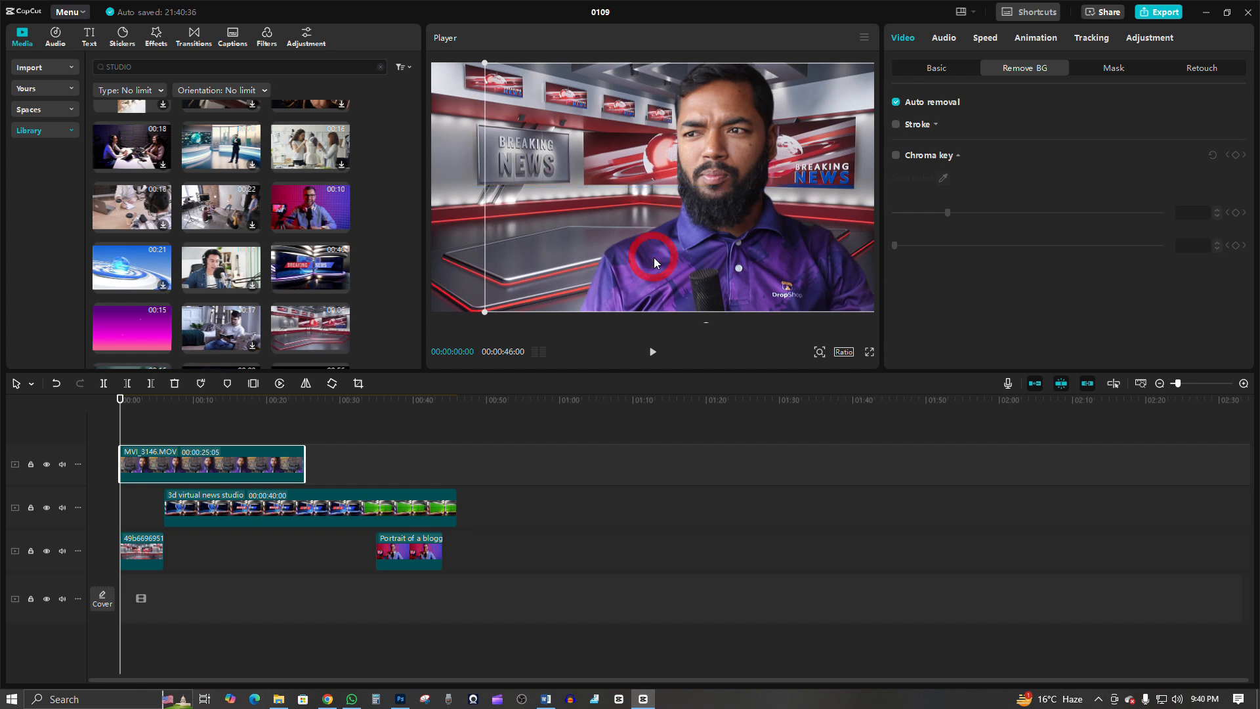
{"action": "left_click", "coordinate": [653, 351]}
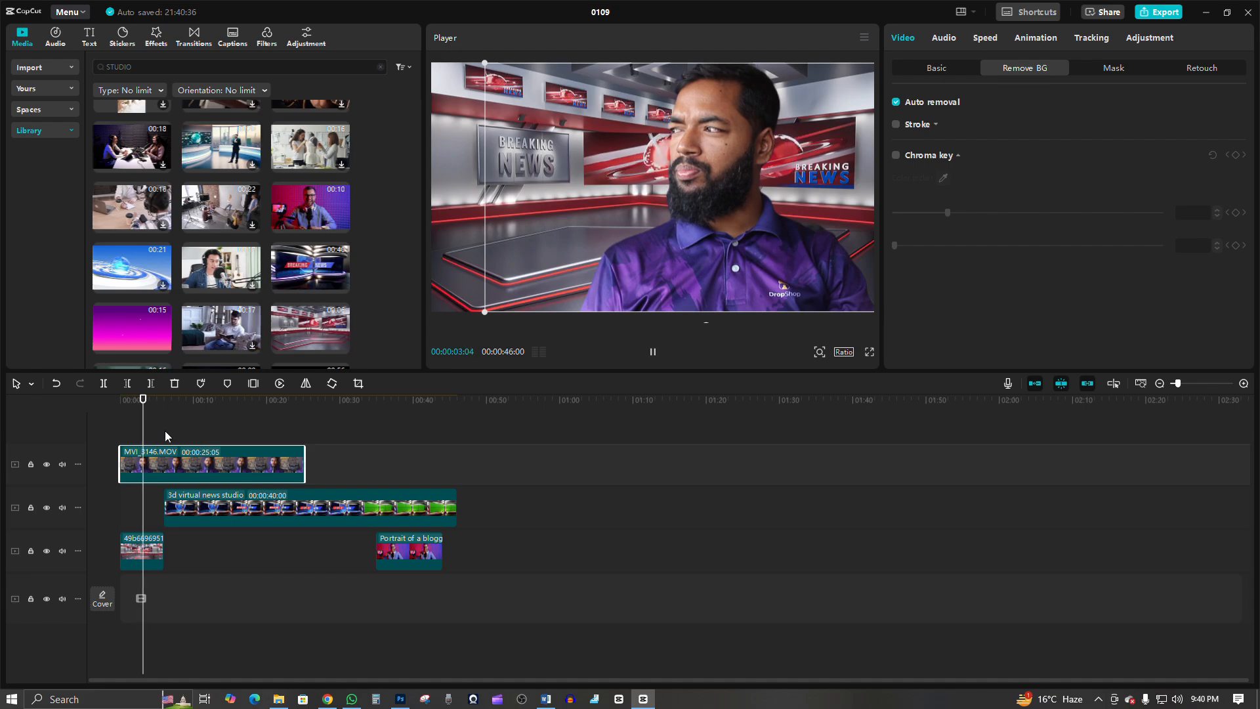
Add the pexels-weldi-studio-design stock clip to the timeline between the presenter and the news studio clips.
{"action": "left_click_drag", "start_coordinate": [129, 344], "coordinate": [136, 489]}
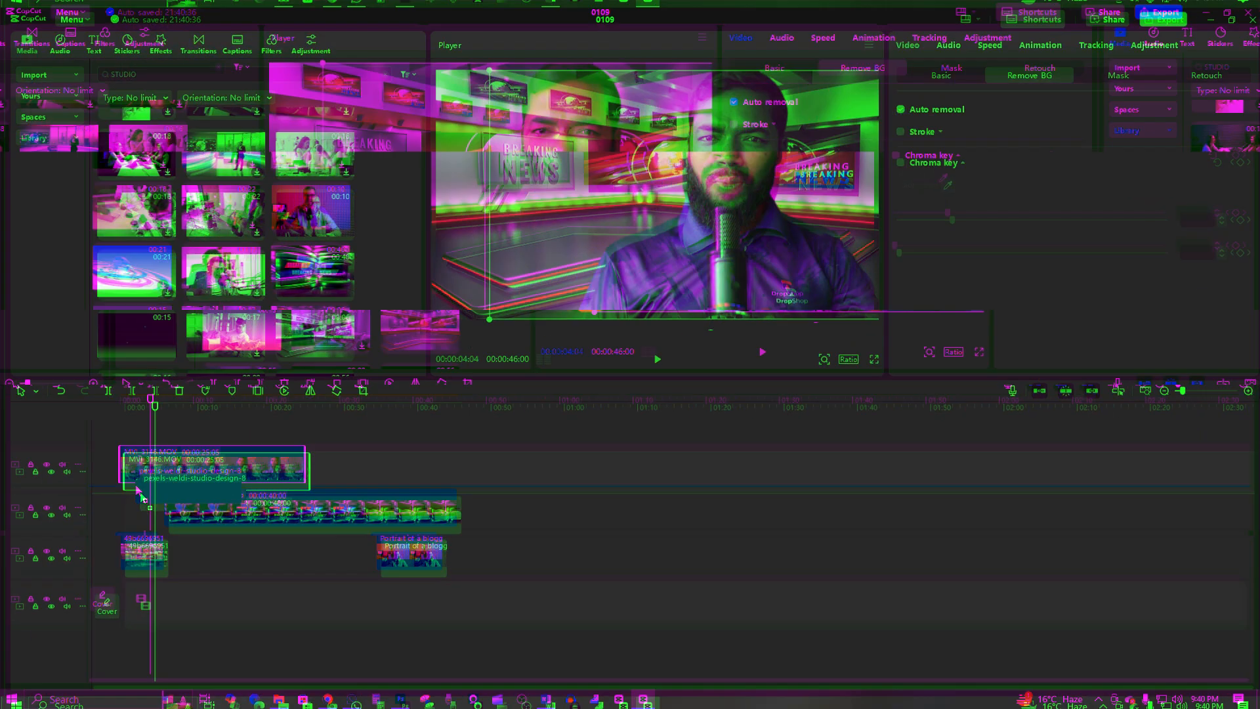